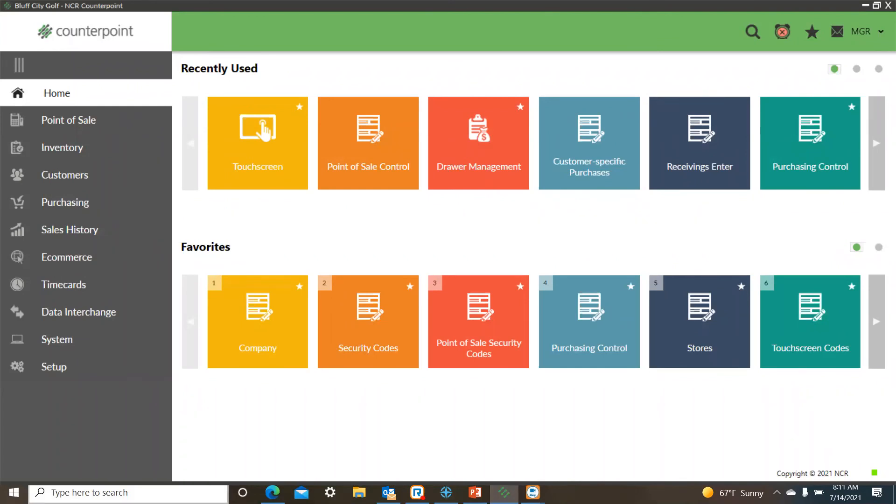
Check the Allow drop shipments option among the other settings in the system's Company setup.
click(55, 366)
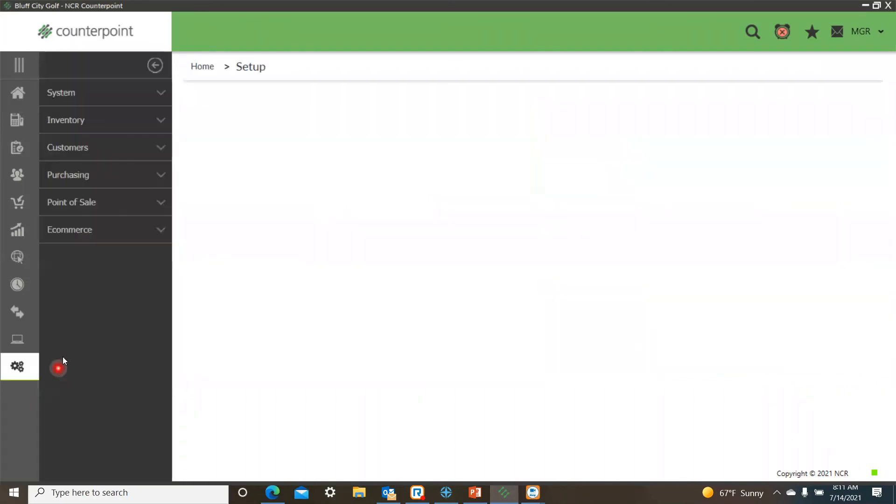
click(74, 93)
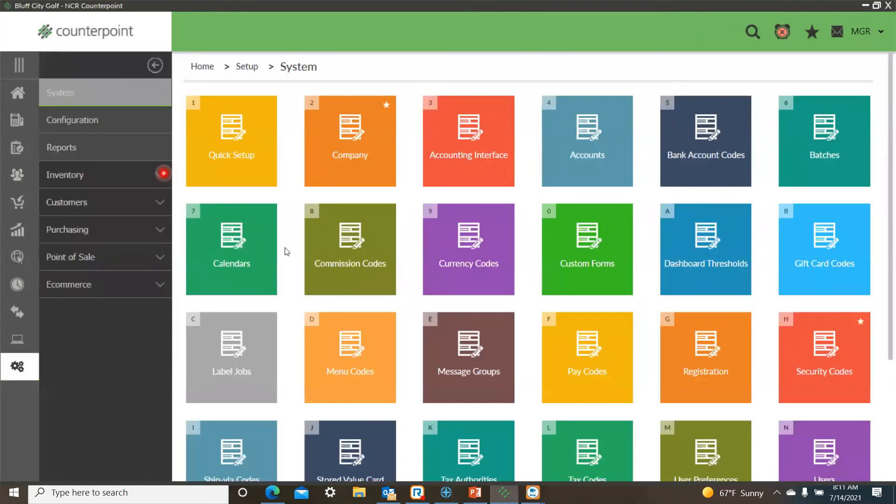
click(369, 173)
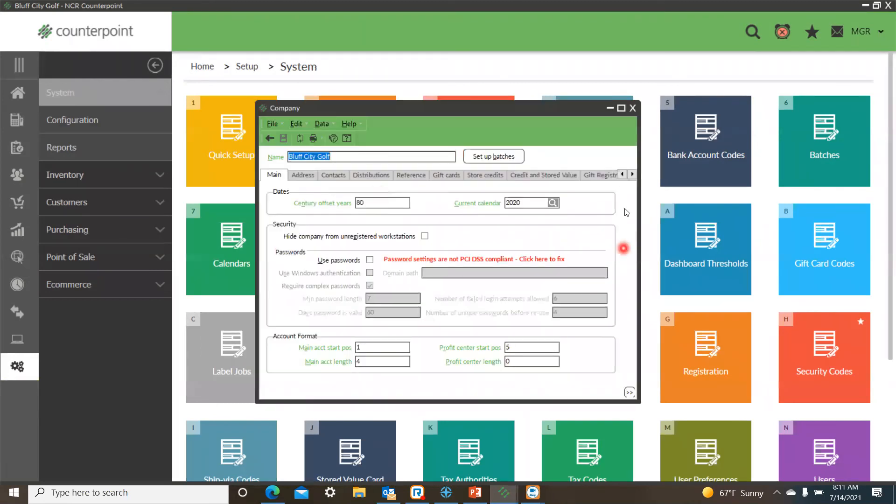
click(633, 175)
click(632, 174)
click(632, 176)
click(628, 175)
click(595, 175)
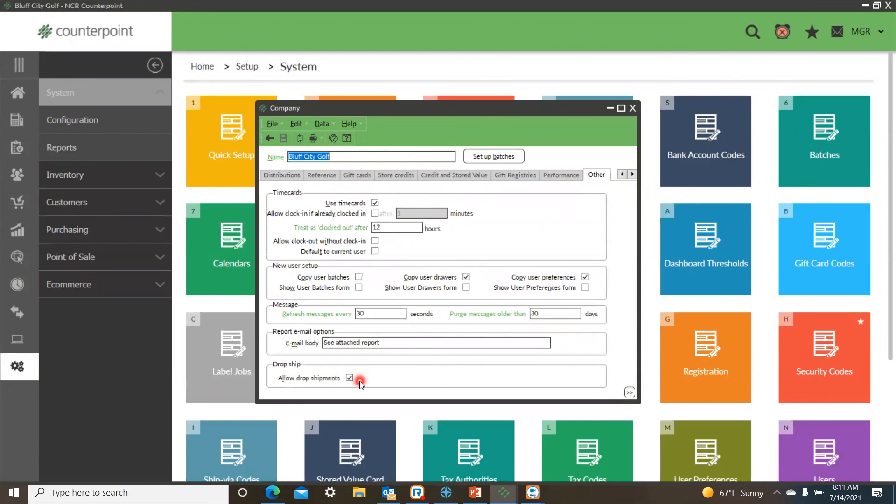
click(634, 109)
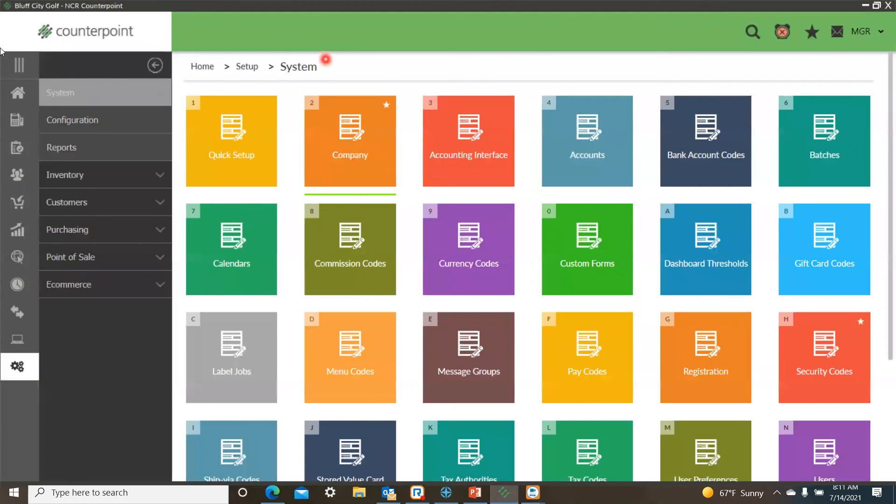
Check the authorization to access drop-ship purchasing docs in the MGR system security code.
click(17, 93)
click(50, 409)
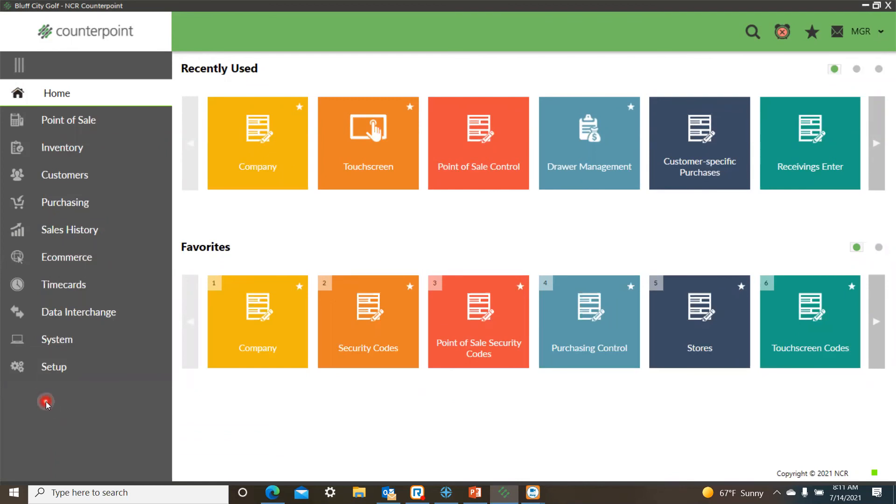
click(60, 369)
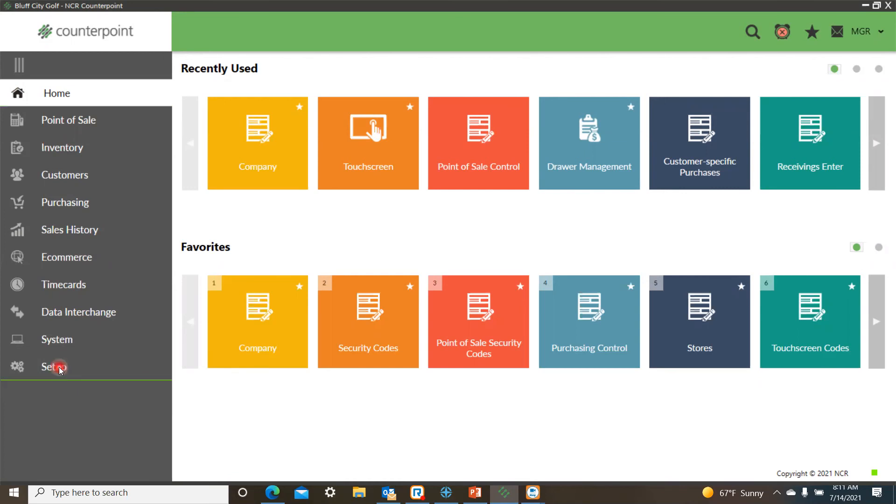
click(119, 97)
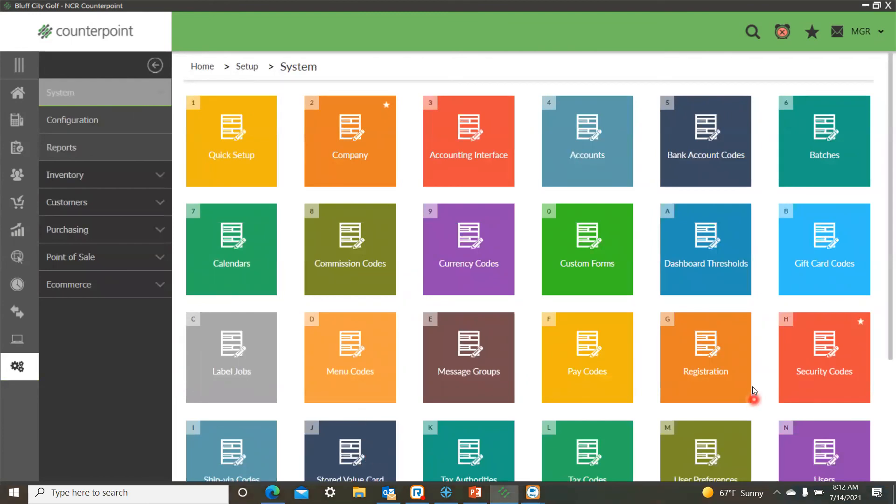
click(815, 389)
click(442, 144)
click(474, 334)
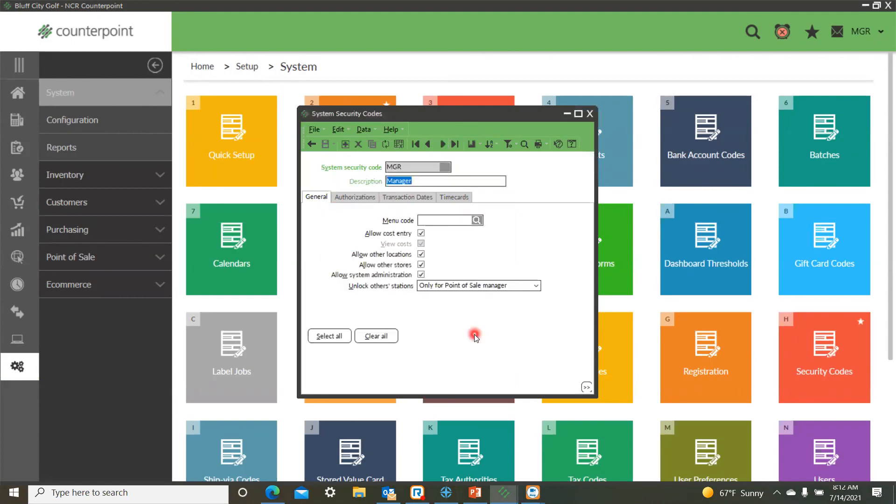
click(362, 200)
click(330, 305)
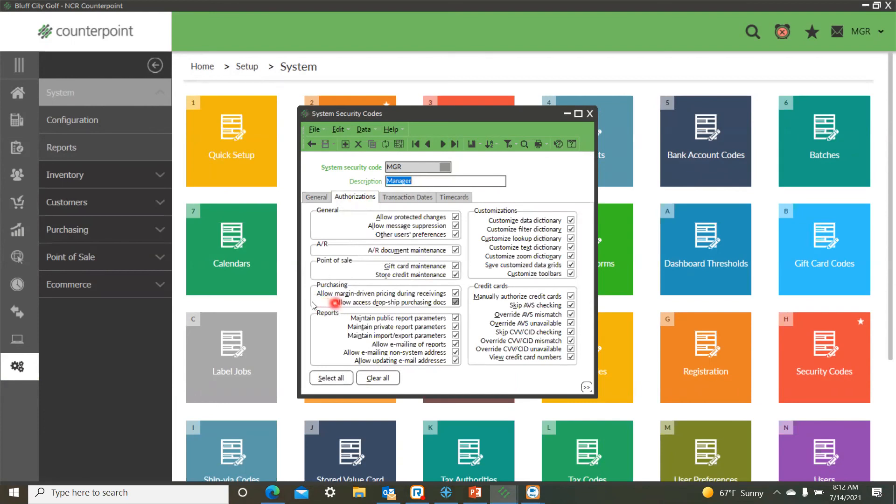
click(456, 303)
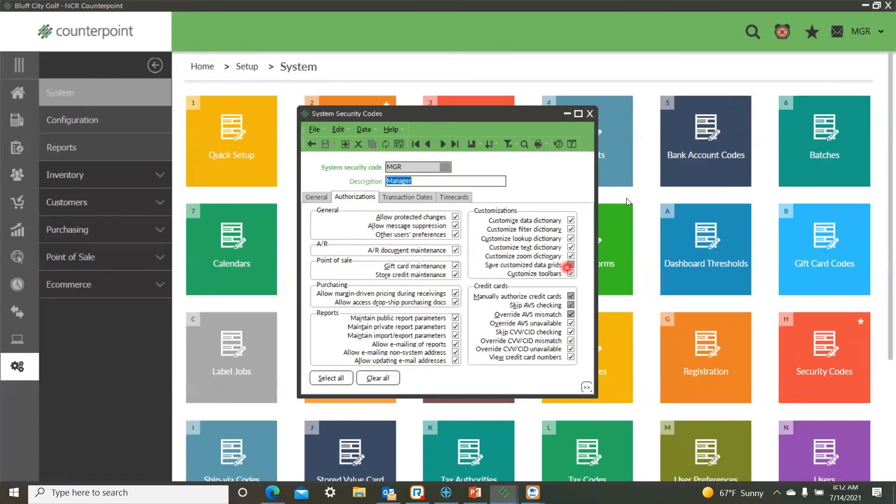
click(590, 114)
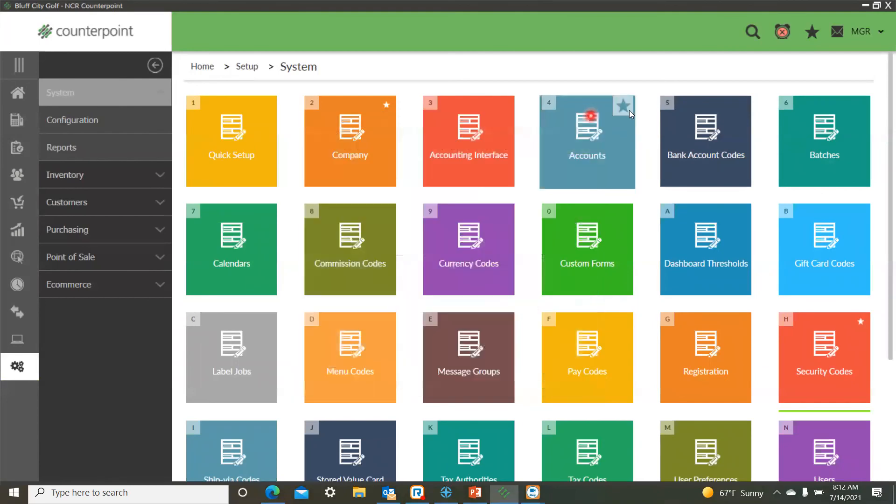
Check the Allow drop-ship lines permission for orders in the MGR point of sale security code.
click(17, 92)
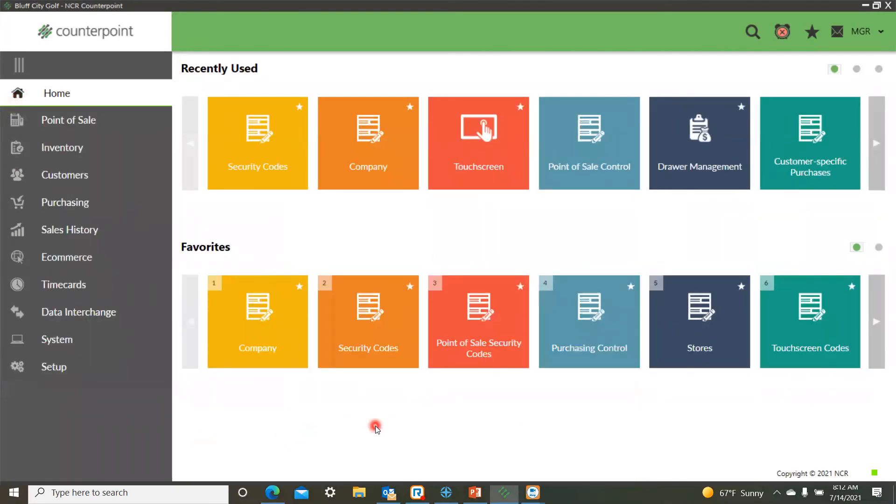
click(48, 369)
click(87, 204)
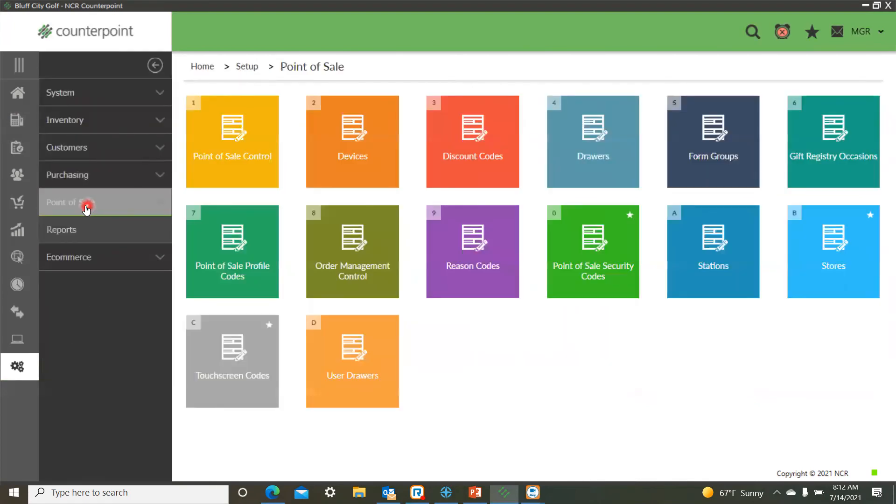
click(591, 275)
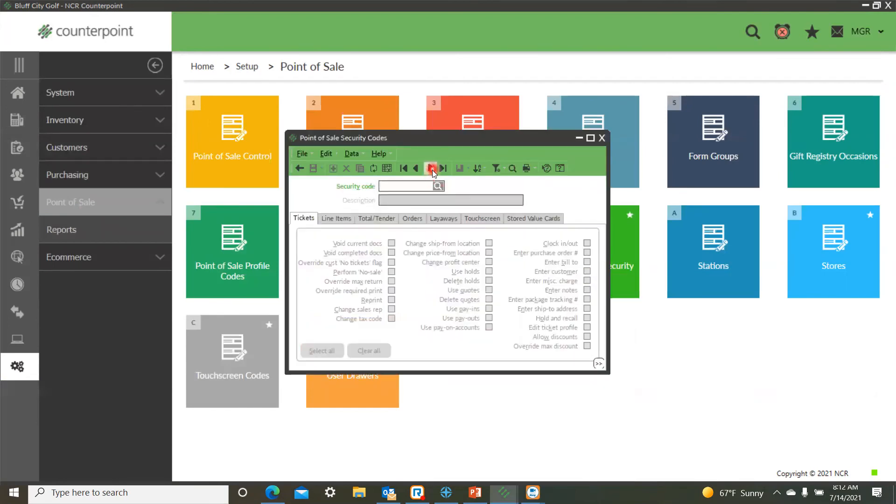
click(432, 169)
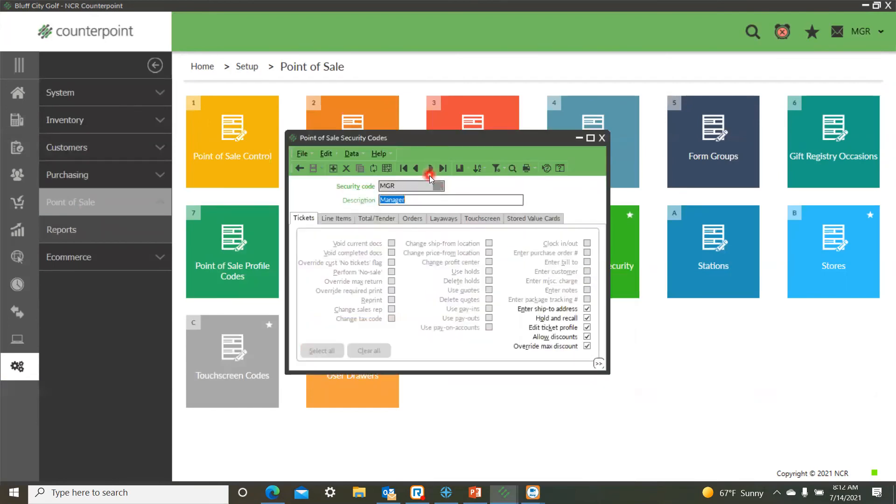
click(413, 220)
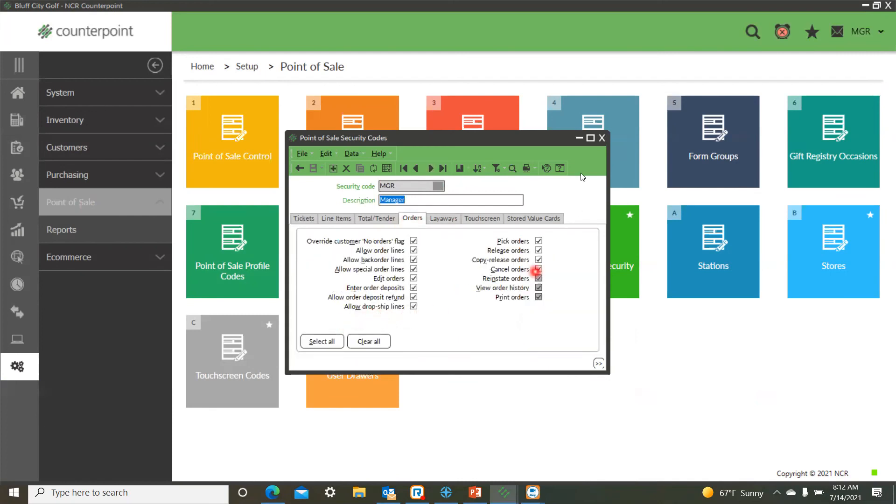
click(602, 138)
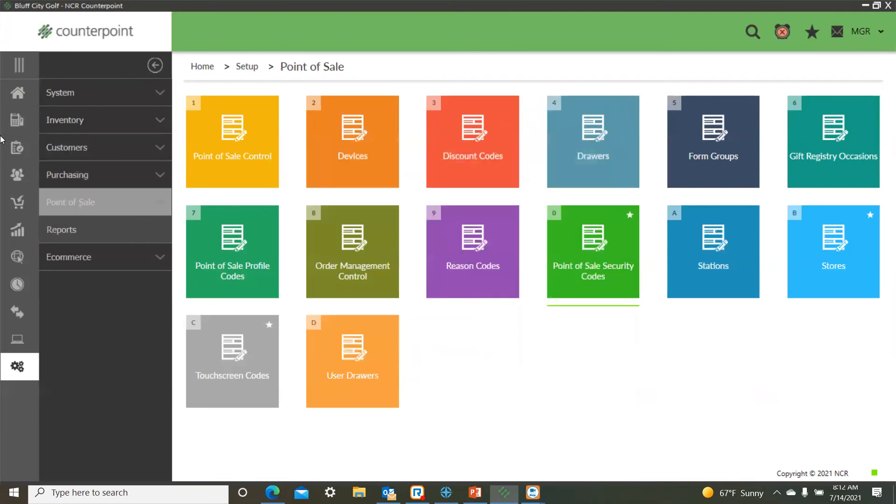
Check the drop-ship purchasing docs batch ID in the Purchasing Control setup.
click(18, 93)
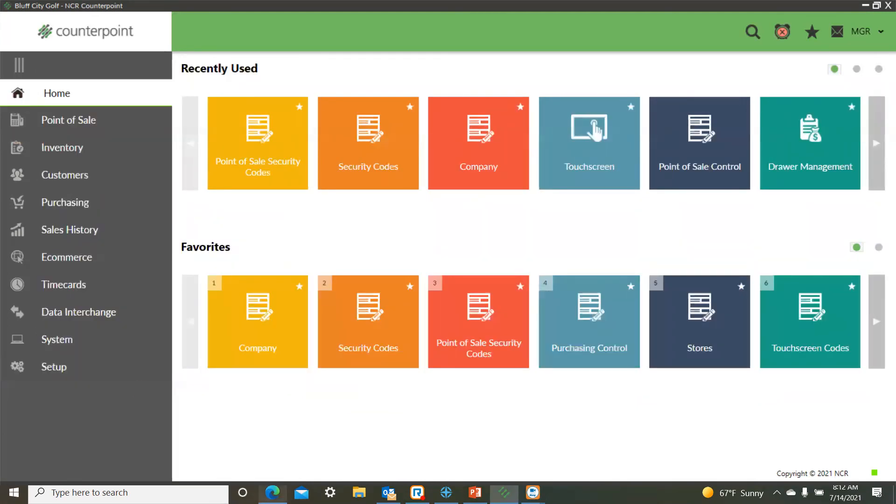
click(599, 363)
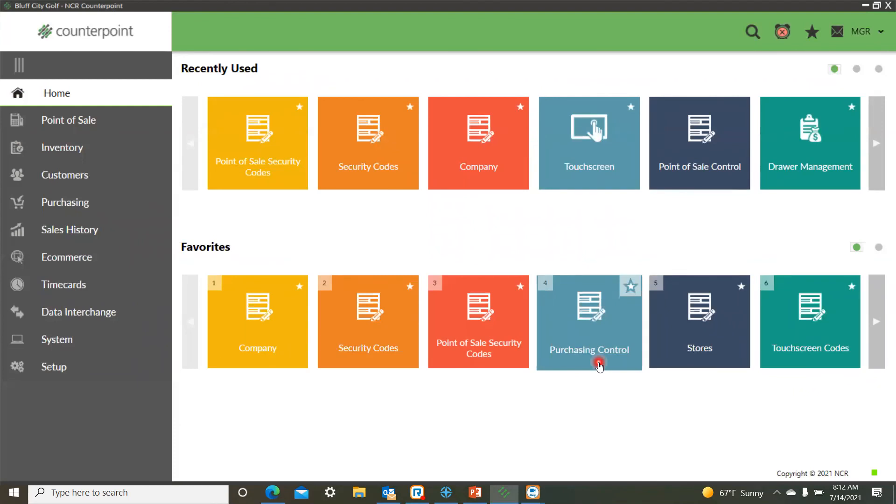
click(55, 373)
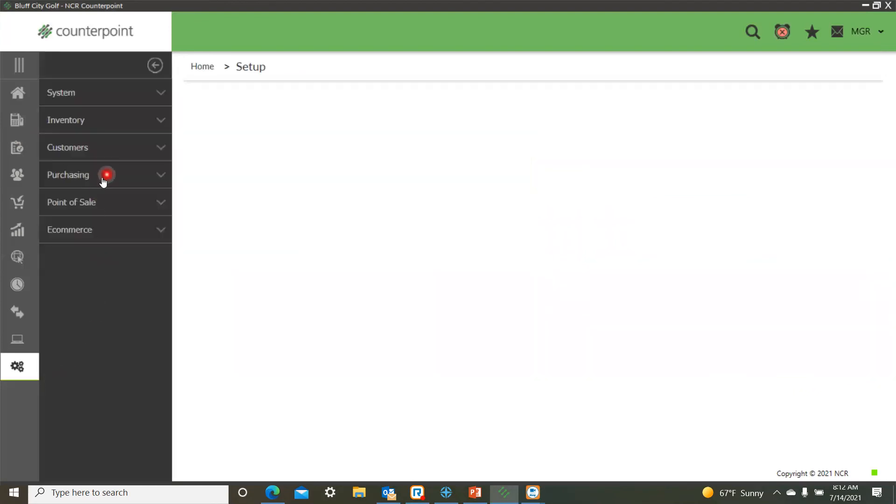
click(103, 181)
click(231, 169)
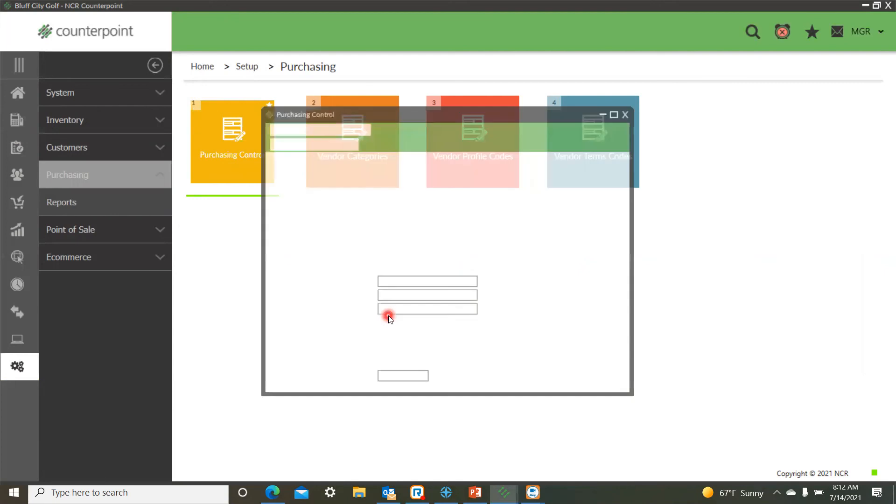
click(415, 333)
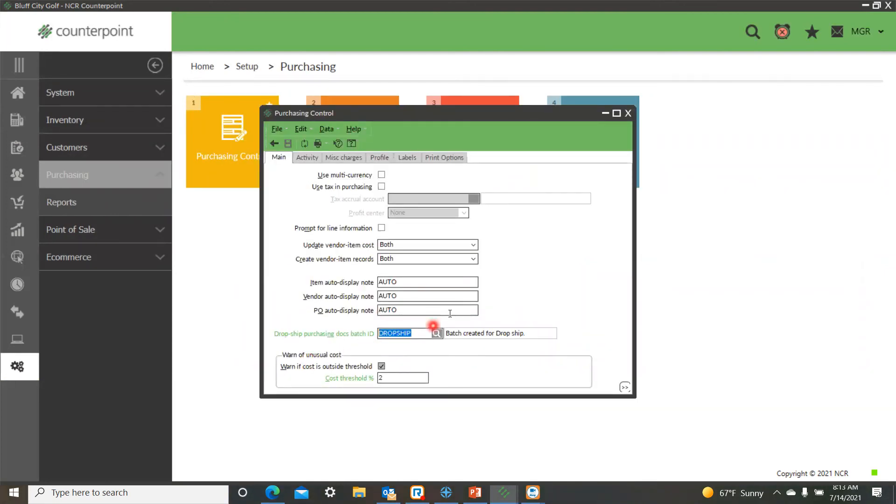
click(628, 113)
Add Drop-ship order to the available line types of the EAST store in the point of sale setup.
click(12, 95)
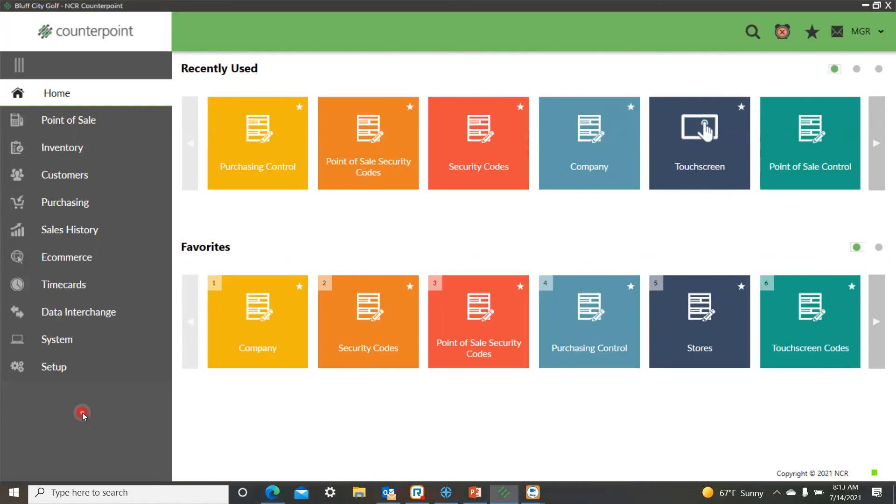
click(55, 368)
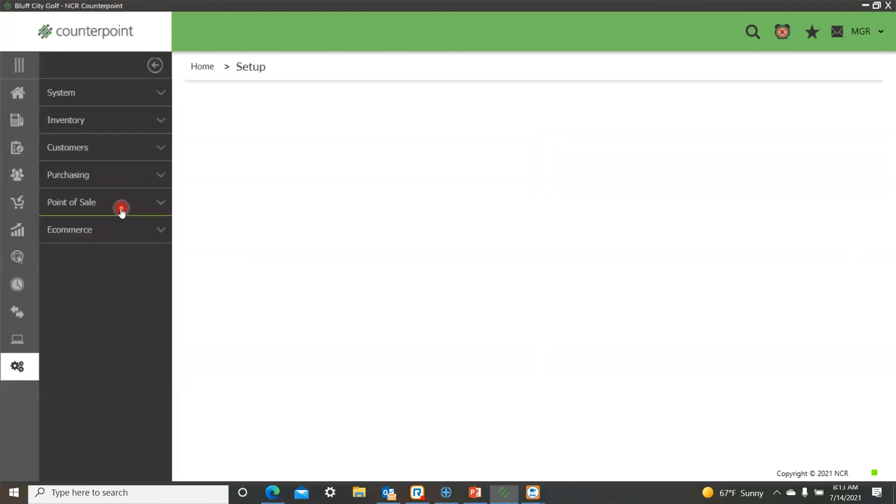
click(119, 203)
click(853, 270)
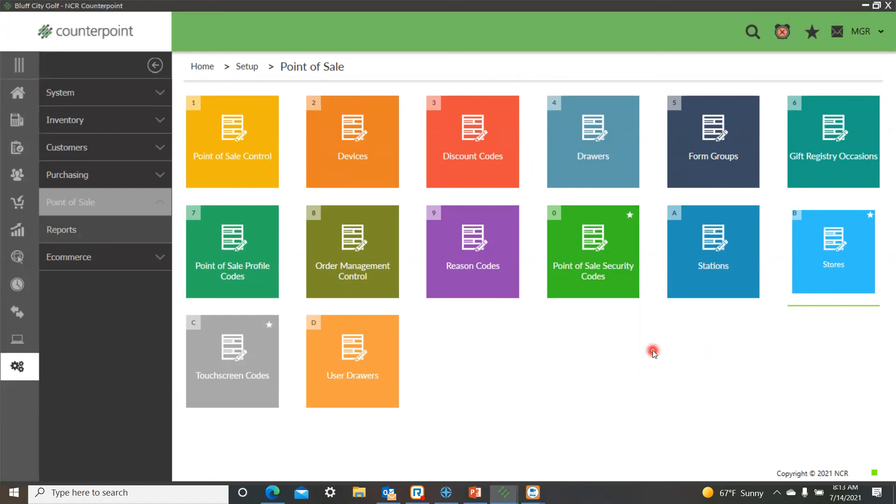
click(346, 106)
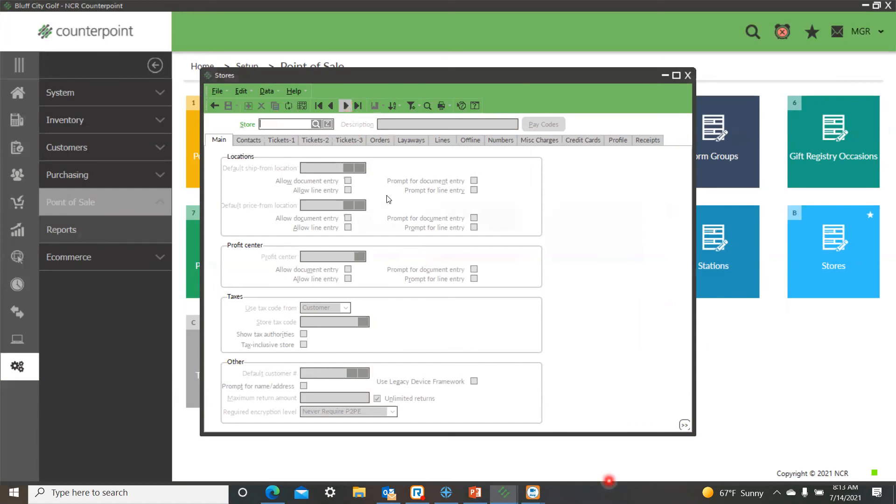
click(346, 106)
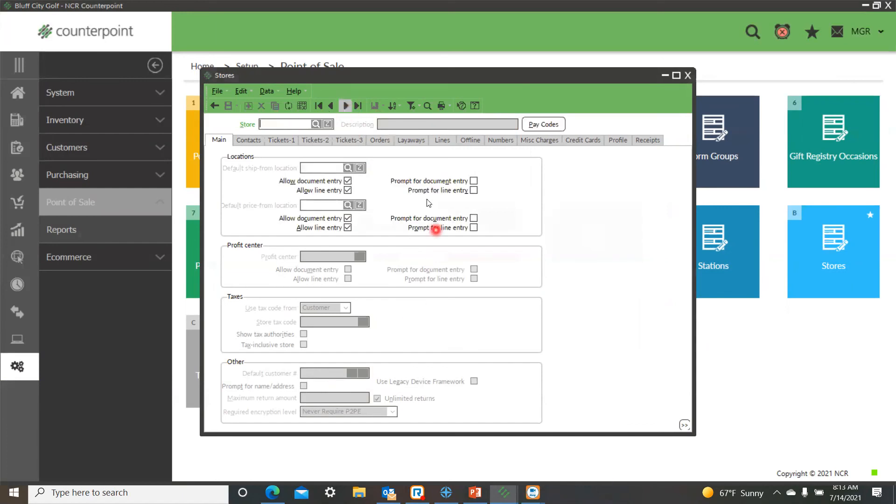
click(441, 141)
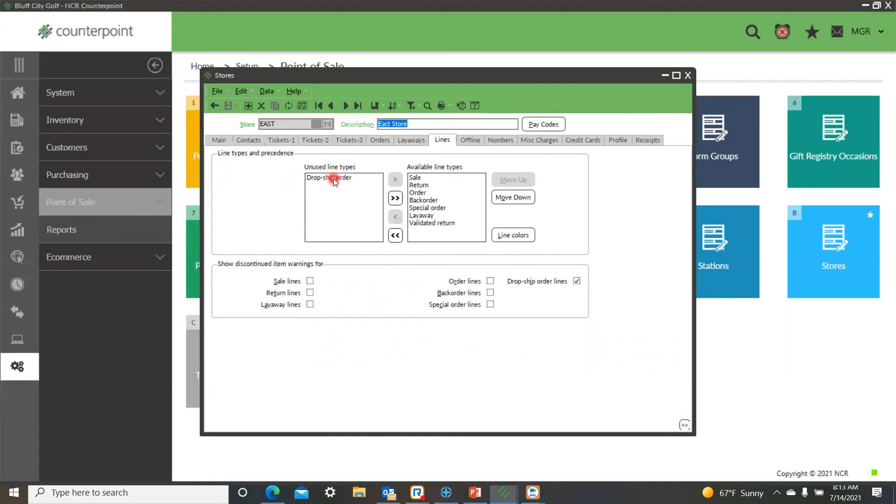
double_click(333, 178)
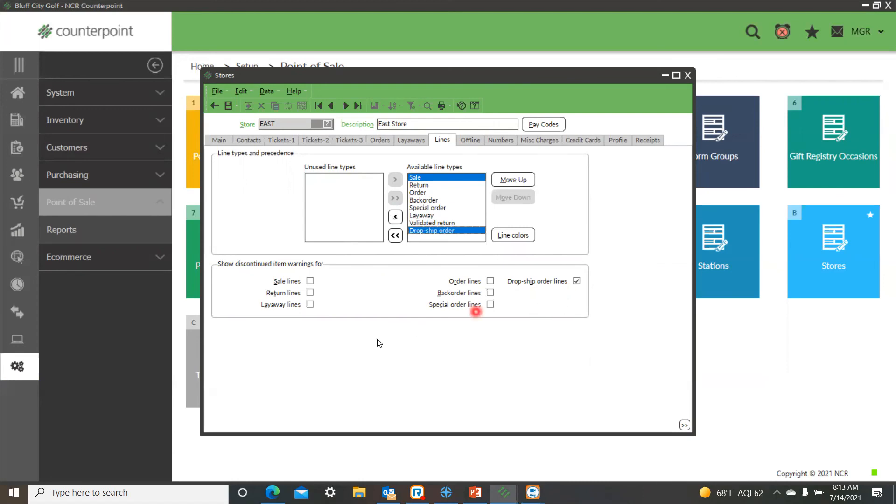
Enable discontinued item warnings for the store's sale, return, layaway, order, backorder and special order lines.
click(315, 282)
click(311, 293)
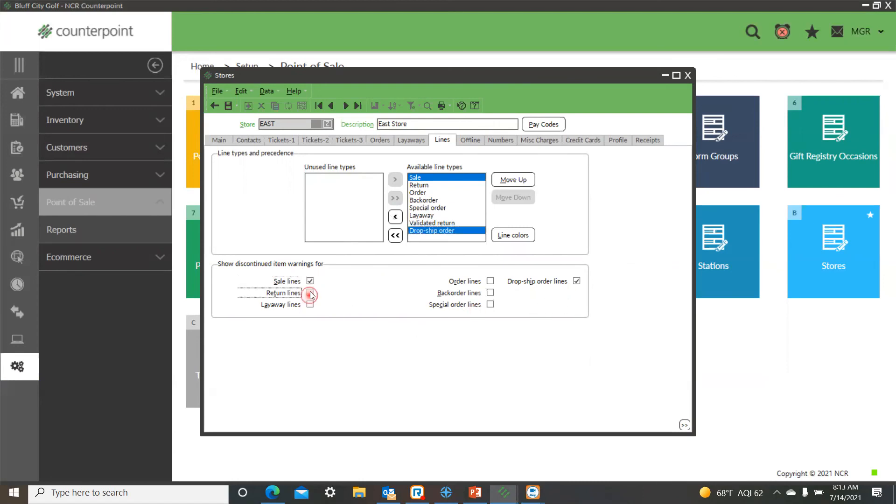
click(311, 306)
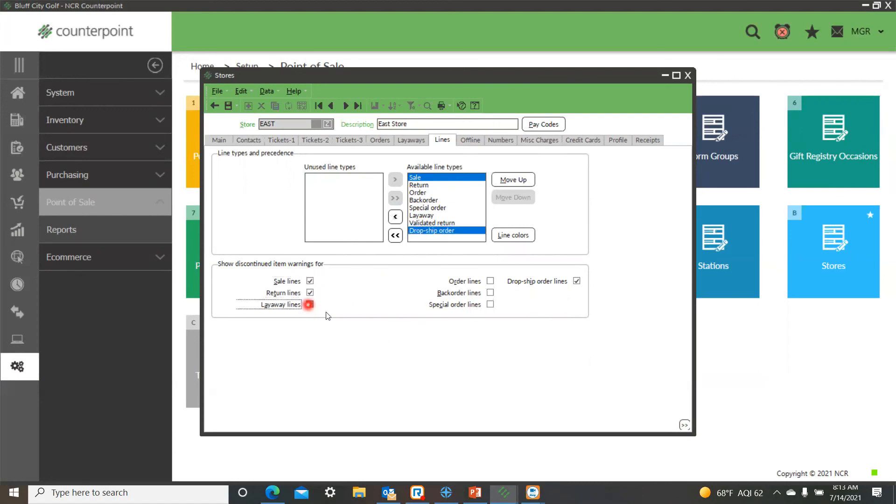
click(490, 281)
click(489, 293)
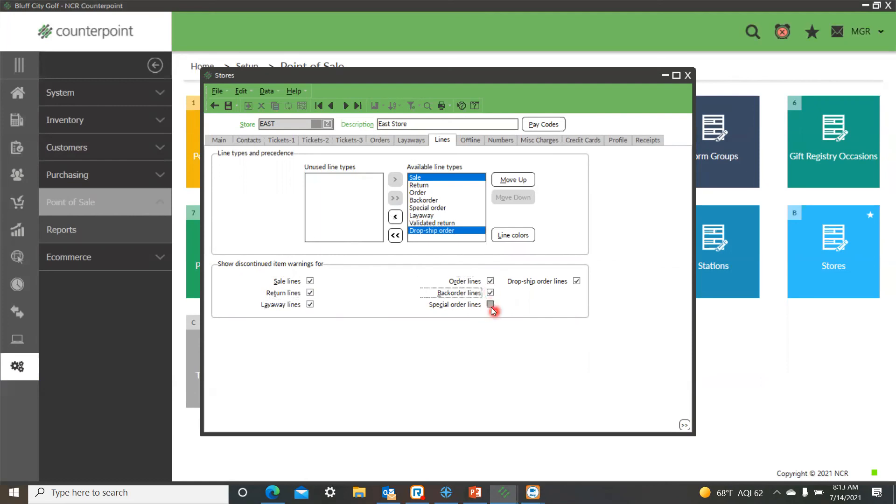
click(490, 305)
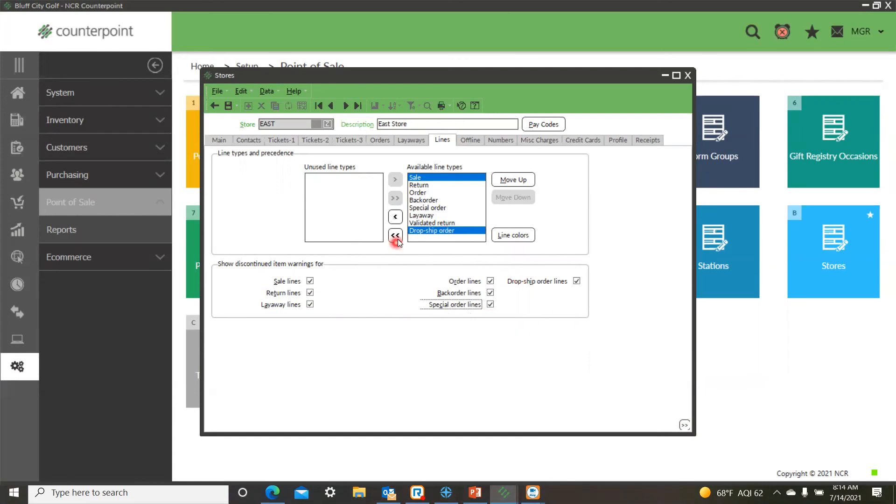
Try an orange color for the EAST store's normal/selected drop-ship order lines, and close the store without saving the changes.
click(513, 235)
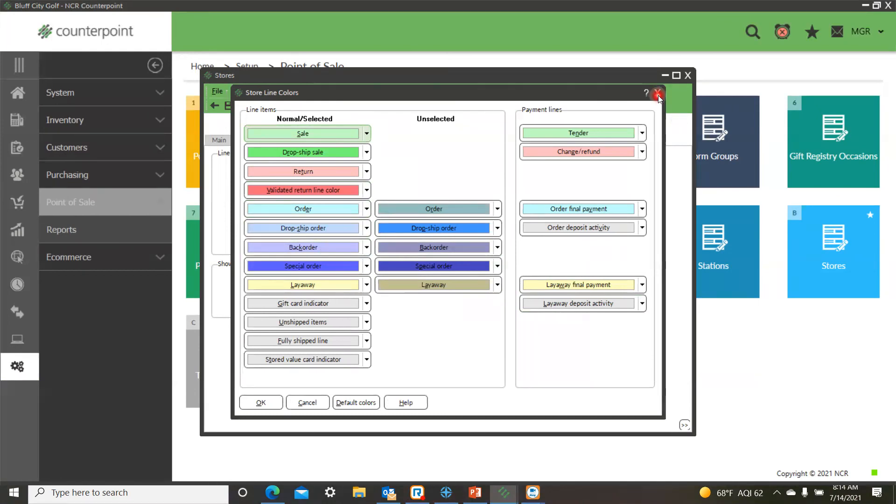
click(366, 229)
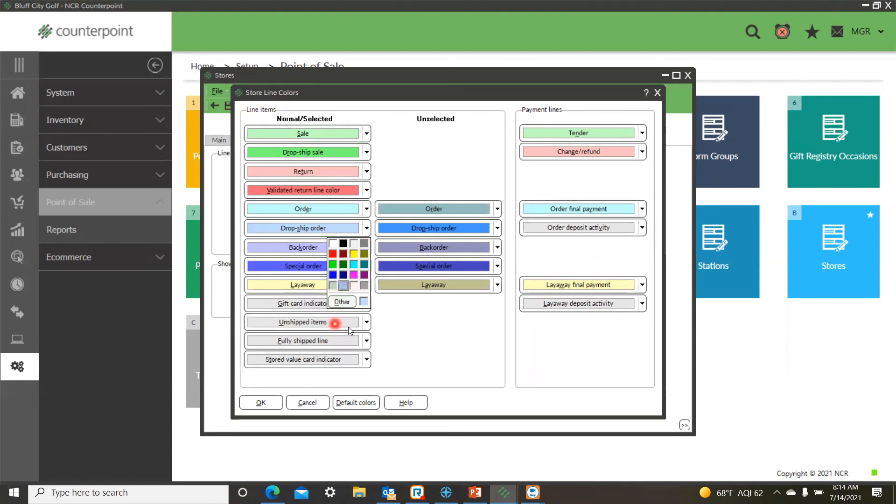
click(342, 302)
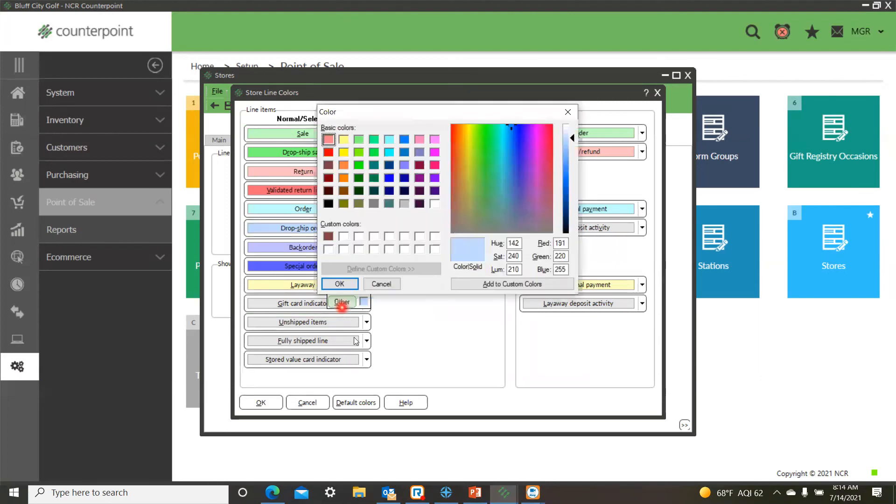
click(344, 165)
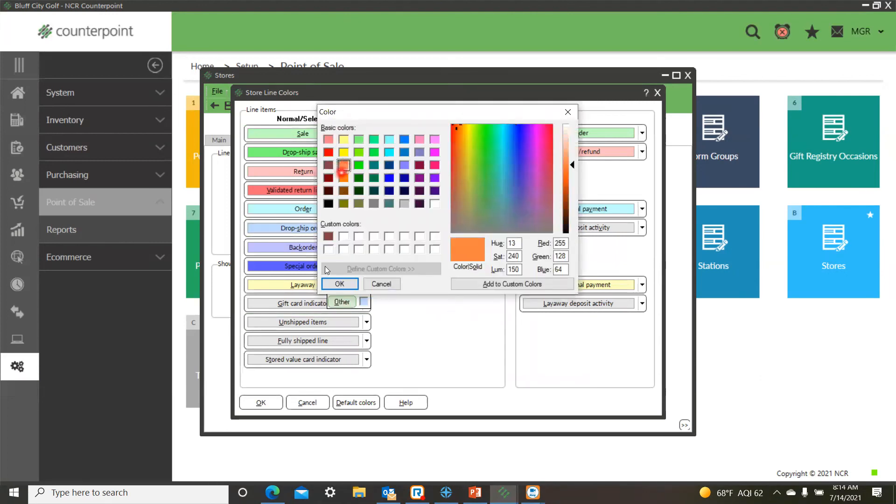
click(340, 284)
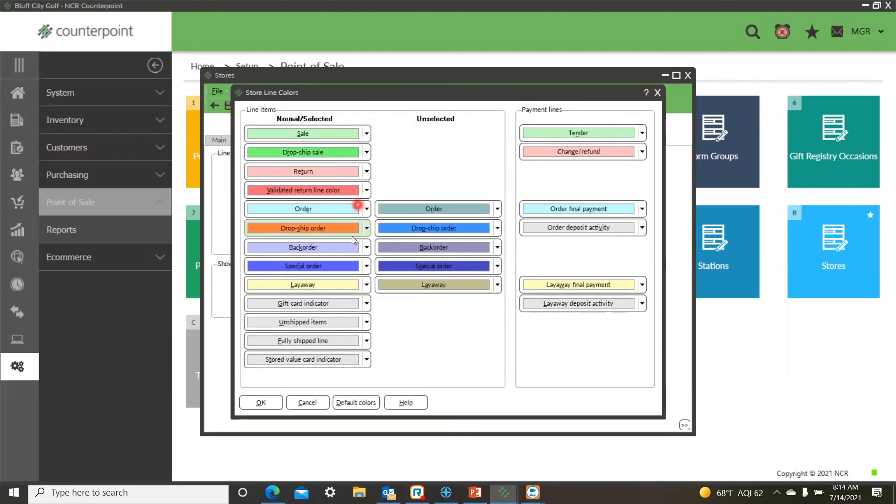
click(657, 93)
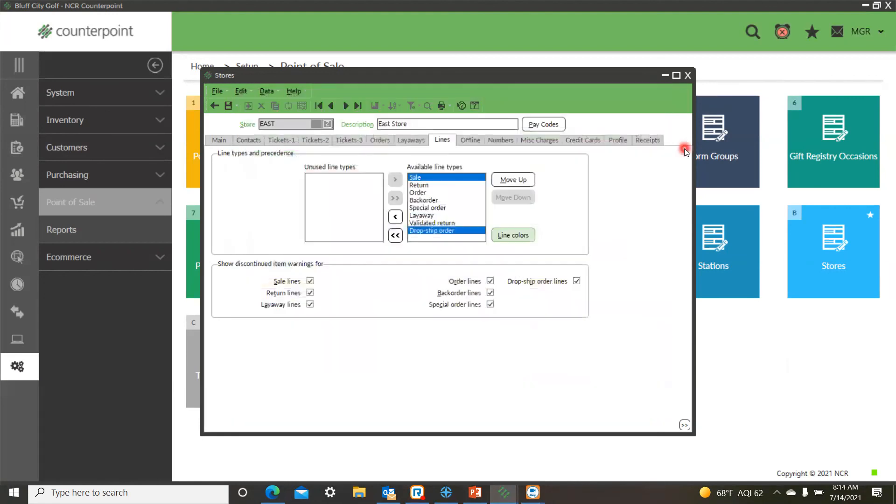
click(688, 76)
click(489, 271)
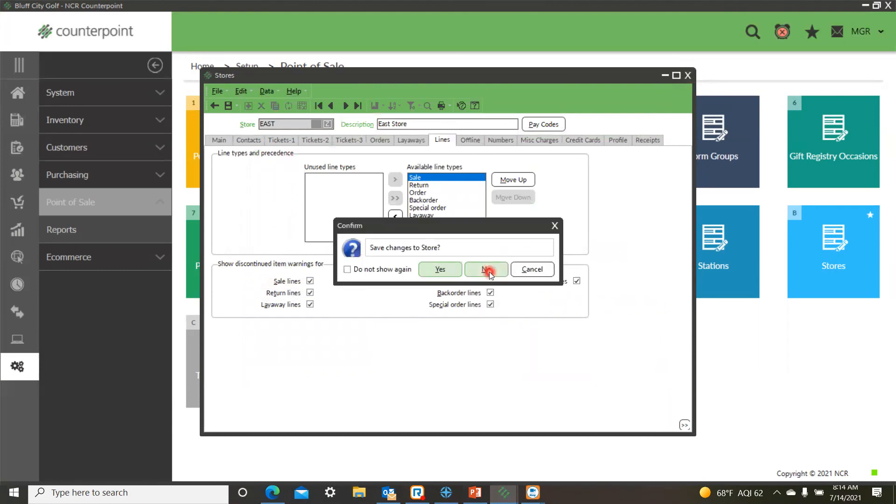
Check the touchscreen code assigned to stations 1 and 2 of the EAST store in the point of sale station setup.
click(16, 93)
click(44, 303)
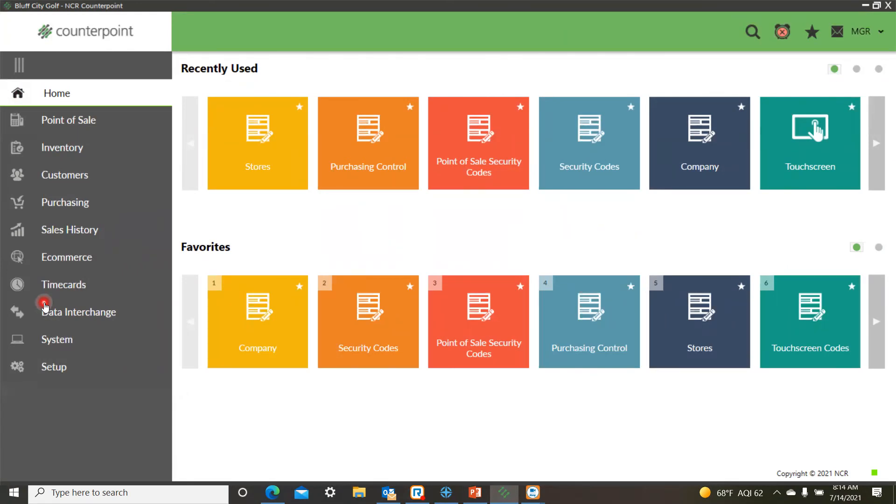
click(790, 345)
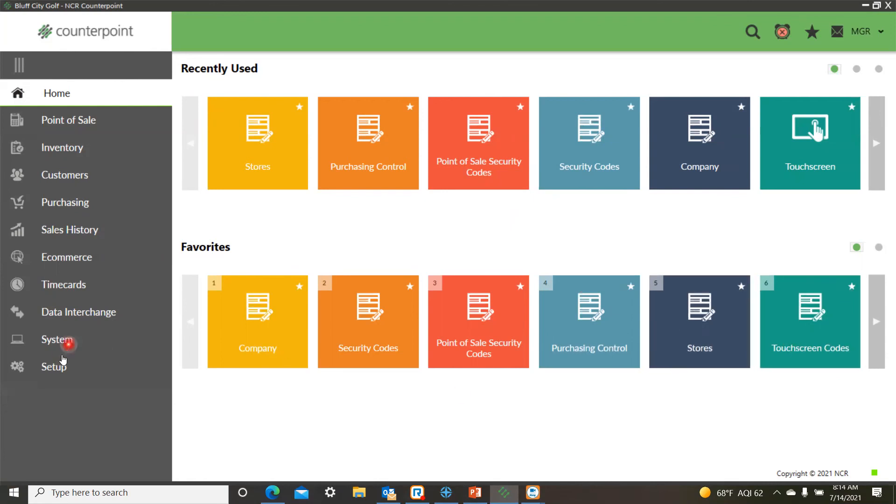
click(52, 368)
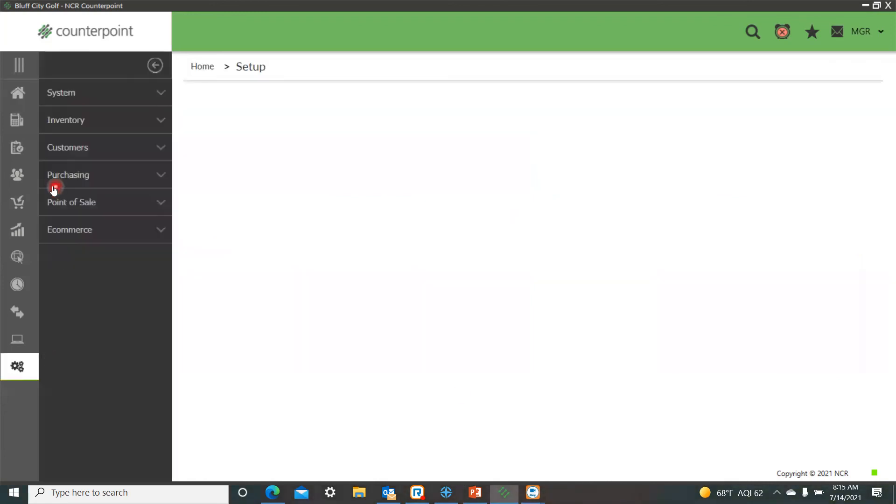
click(50, 203)
click(736, 282)
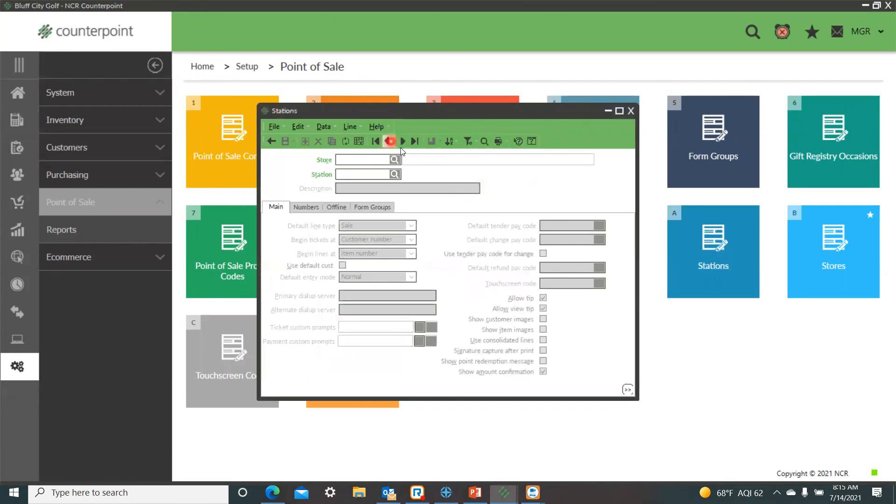
click(401, 140)
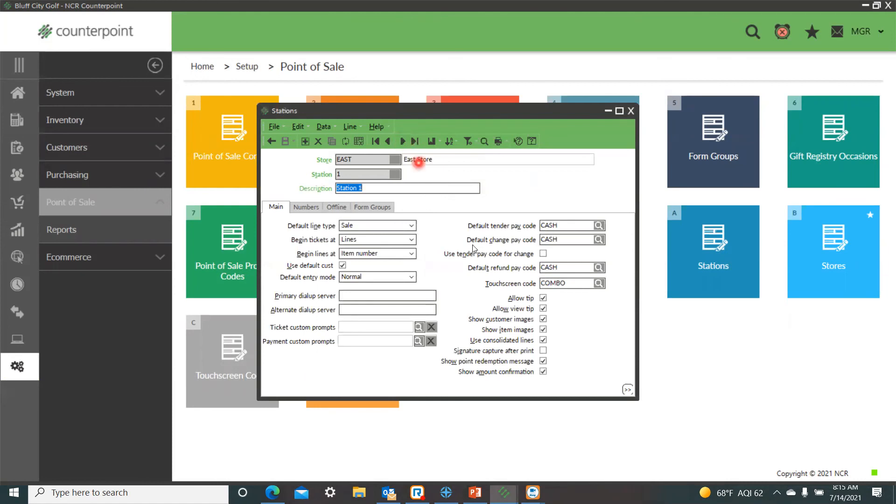
click(586, 284)
drag(585, 284, 516, 285)
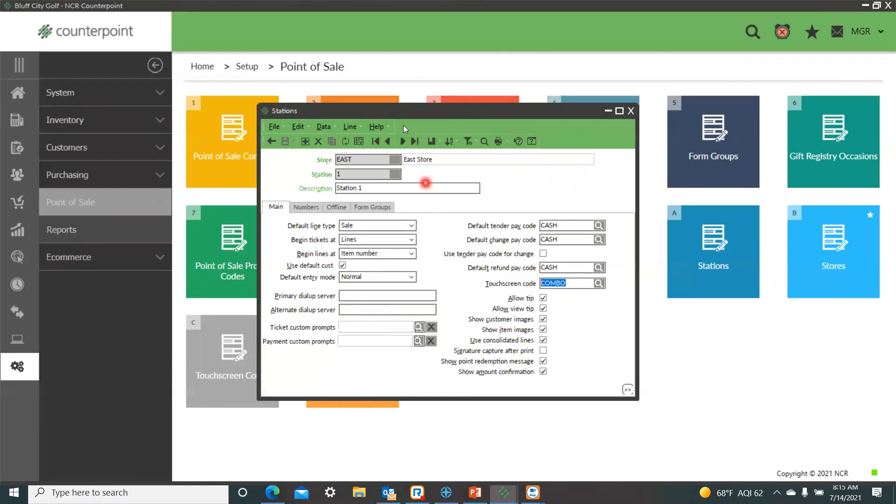
click(404, 142)
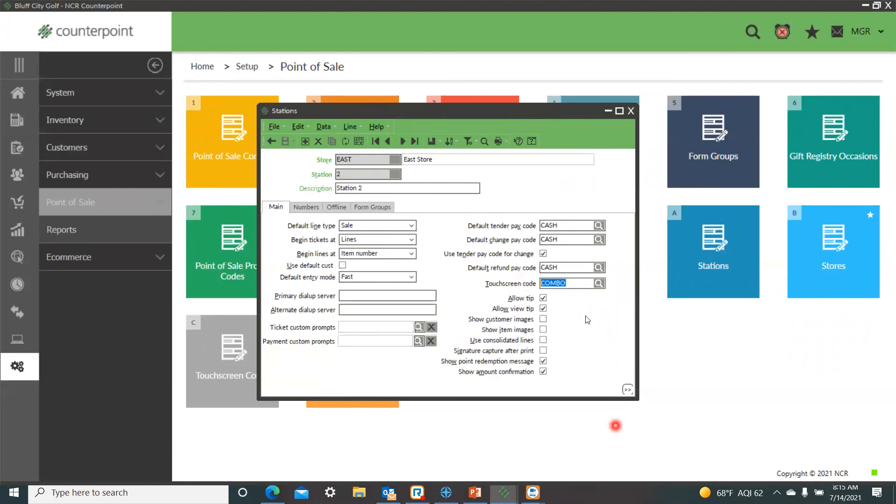
click(633, 110)
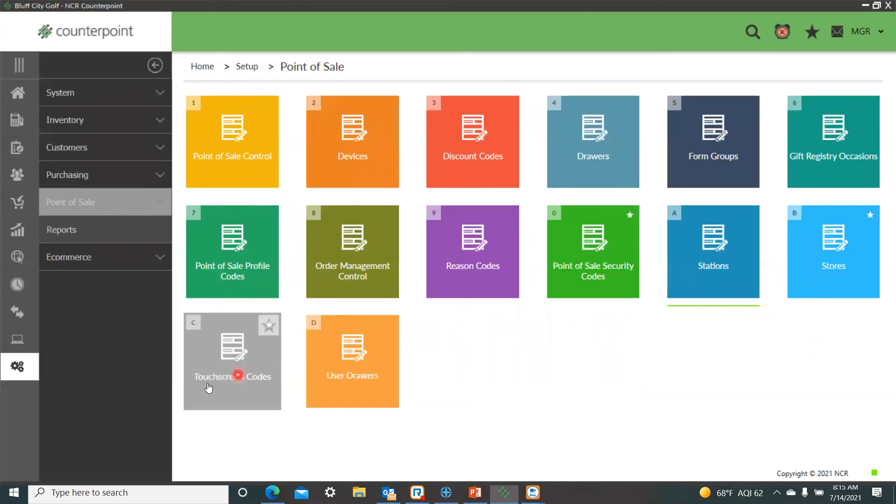
Open the button editor for the COMBO touchscreen code in the point of sale setup.
click(16, 95)
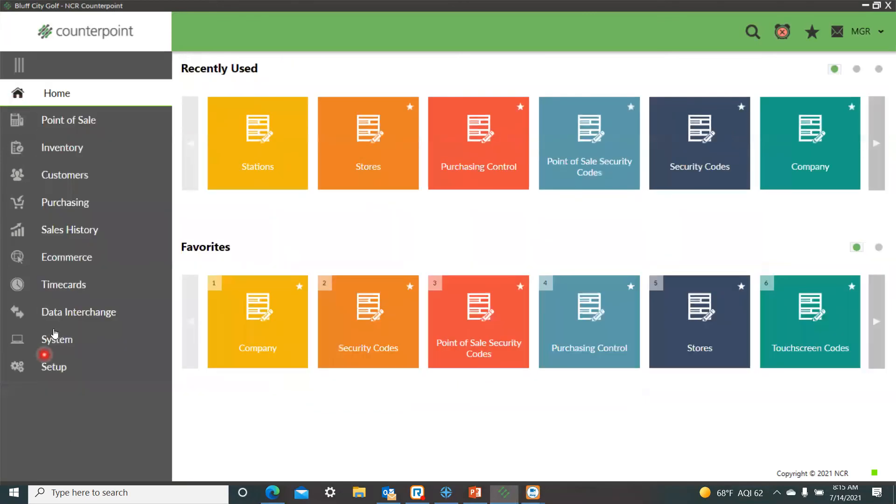
click(61, 368)
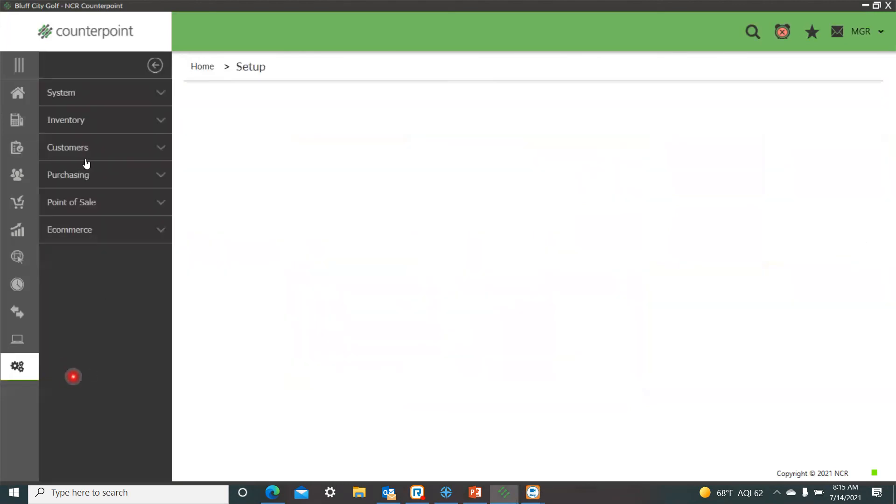
click(73, 202)
click(219, 376)
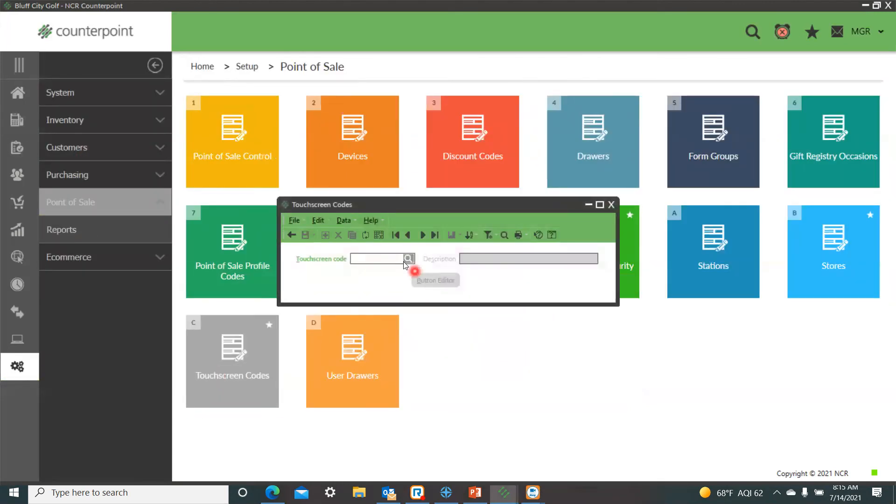
click(422, 235)
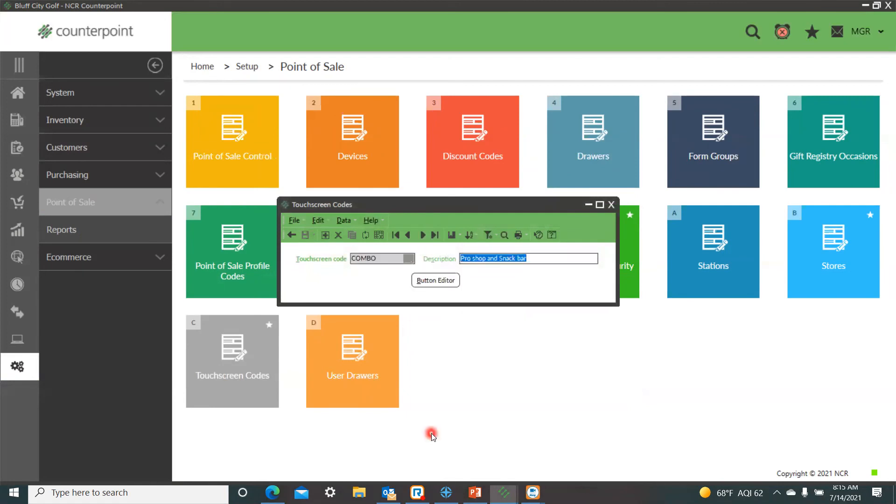
click(434, 286)
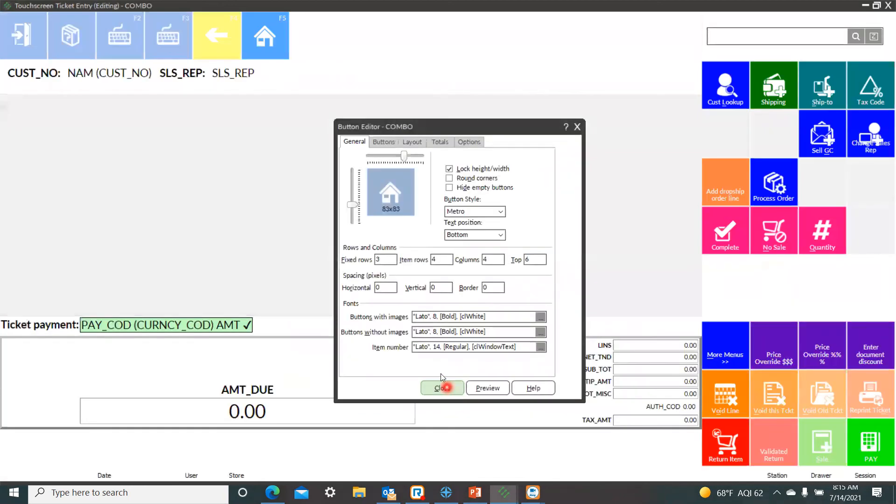
Examine the action and caption of the Add dropship order line button on the Main page.
click(720, 191)
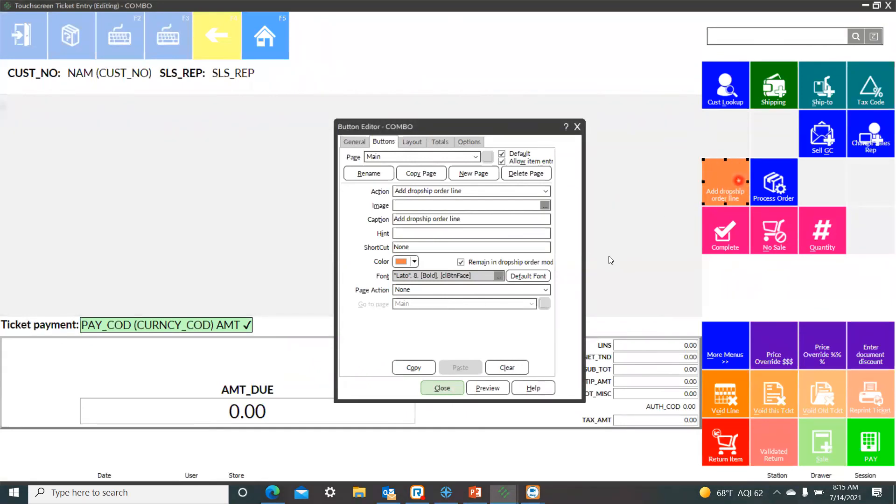
click(502, 191)
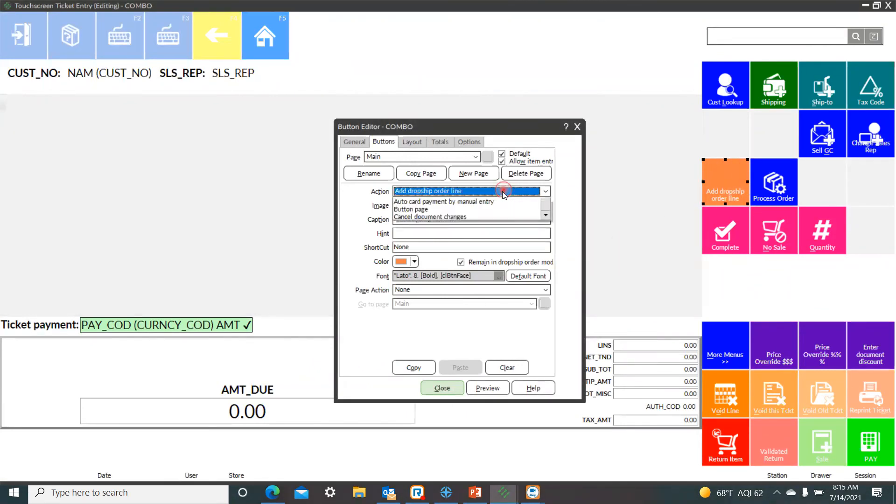
click(503, 191)
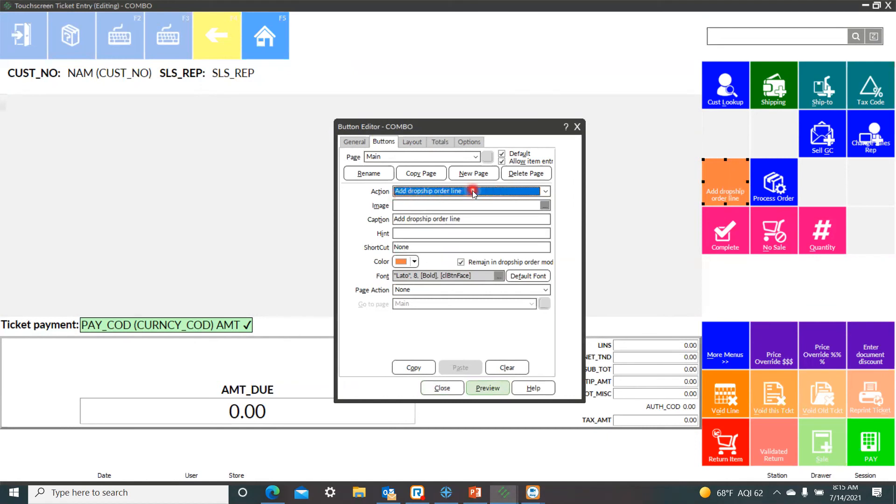
drag(472, 217, 277, 232)
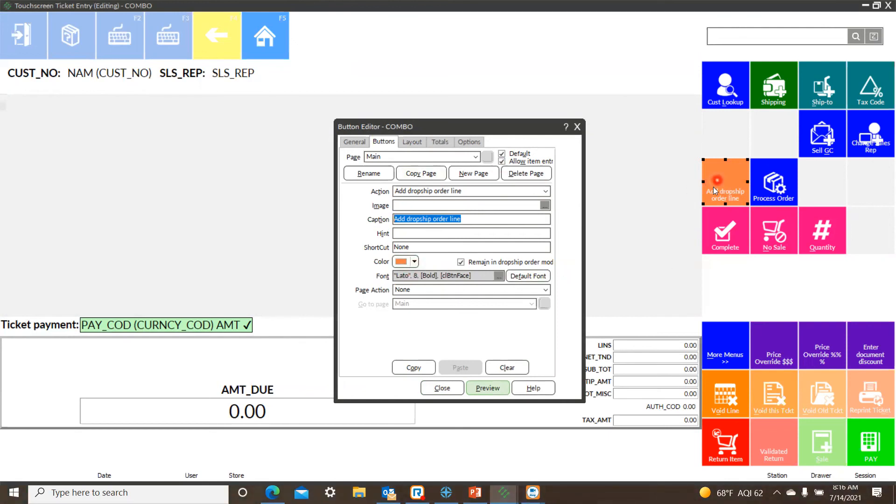
Check the drop-ship button's color without changing it, preview the layout, and close the COMBO touchscreen code.
click(415, 262)
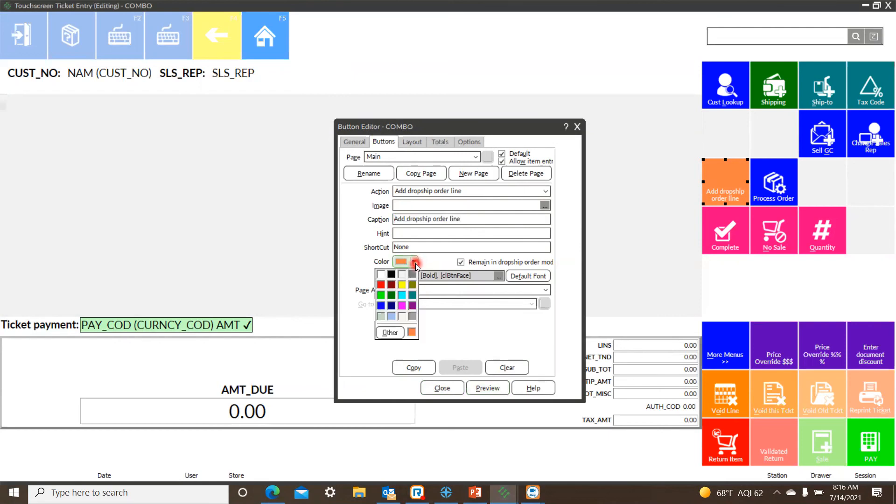
click(390, 332)
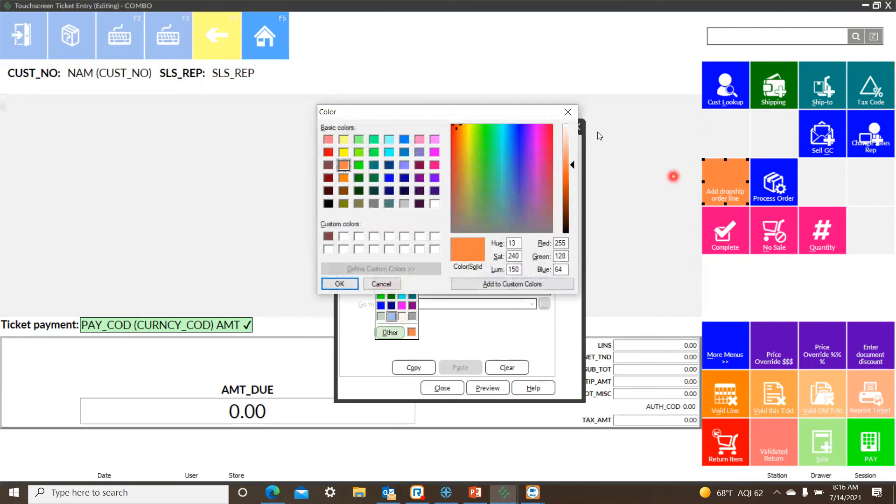
click(568, 112)
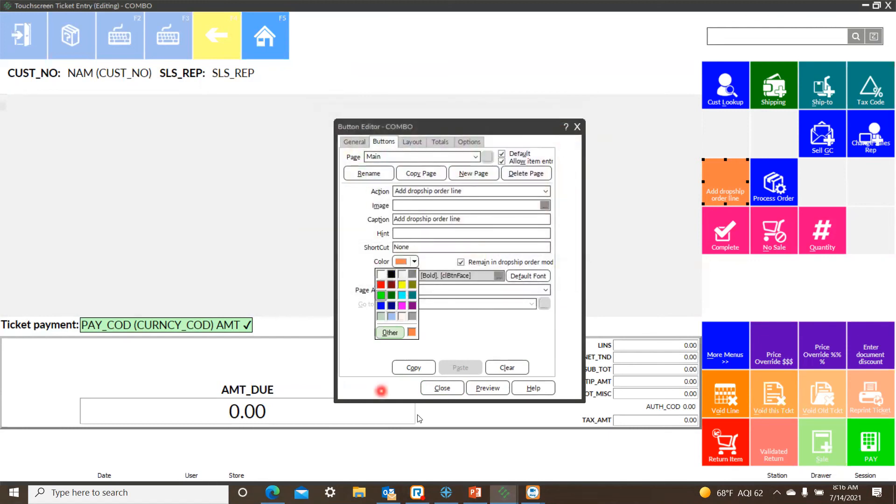
click(486, 389)
click(577, 127)
click(439, 280)
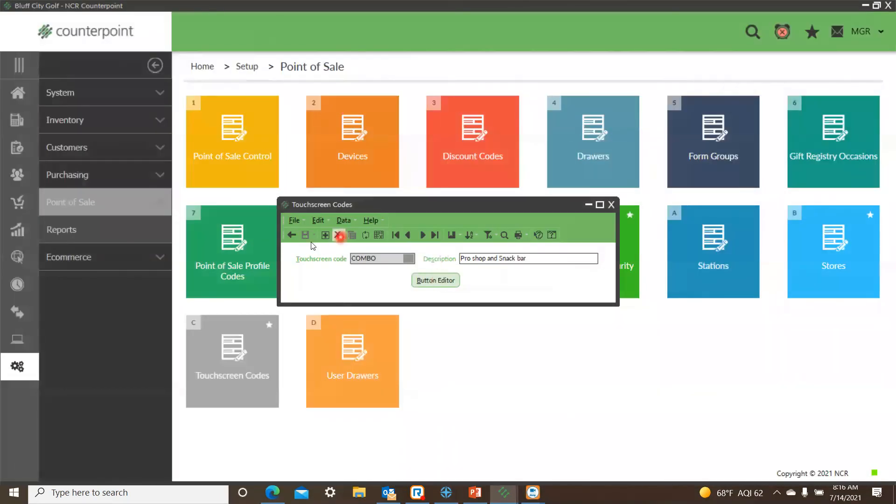
click(611, 204)
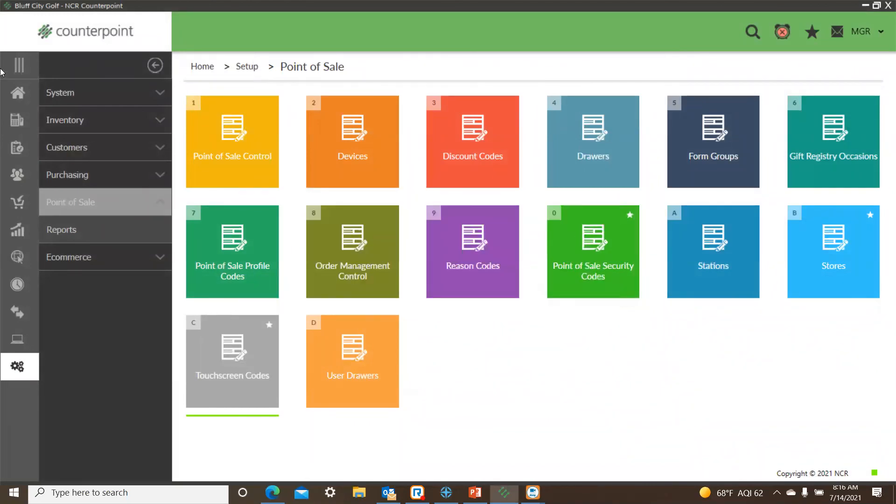
Log in to Touchscreen ticket entry with store MAIN, station 1 and drawer 1.
click(17, 93)
click(875, 328)
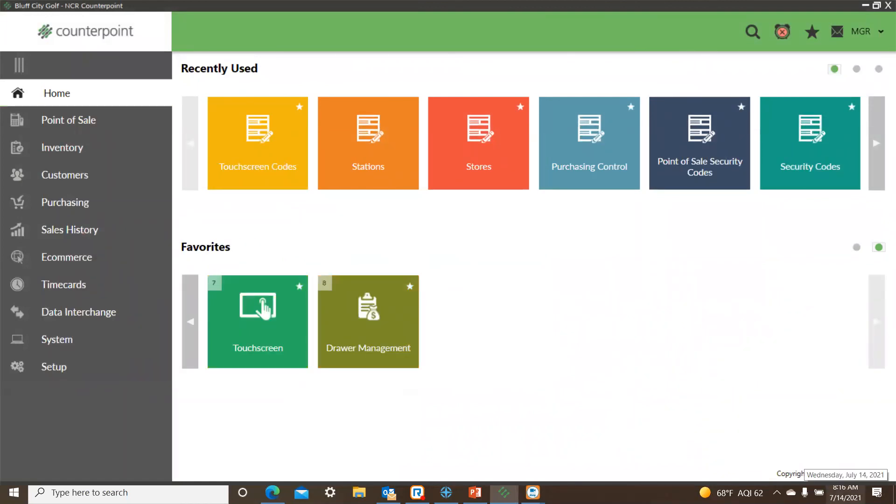
click(72, 120)
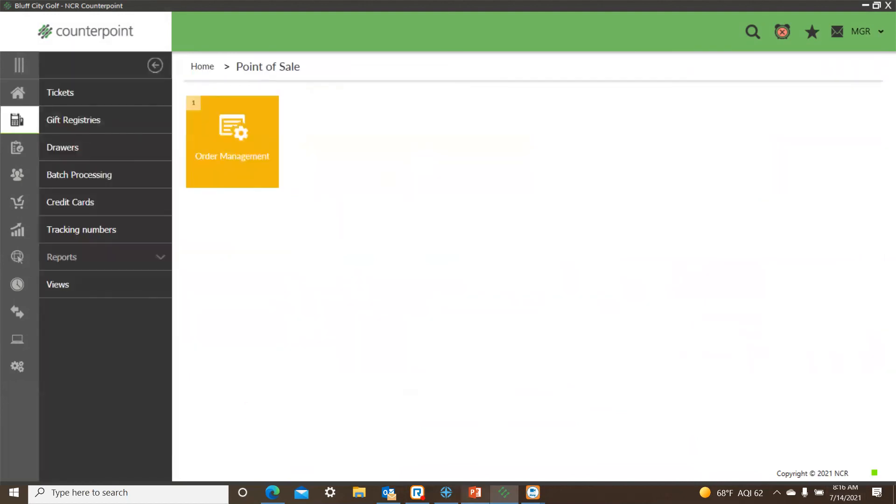
click(48, 92)
click(373, 170)
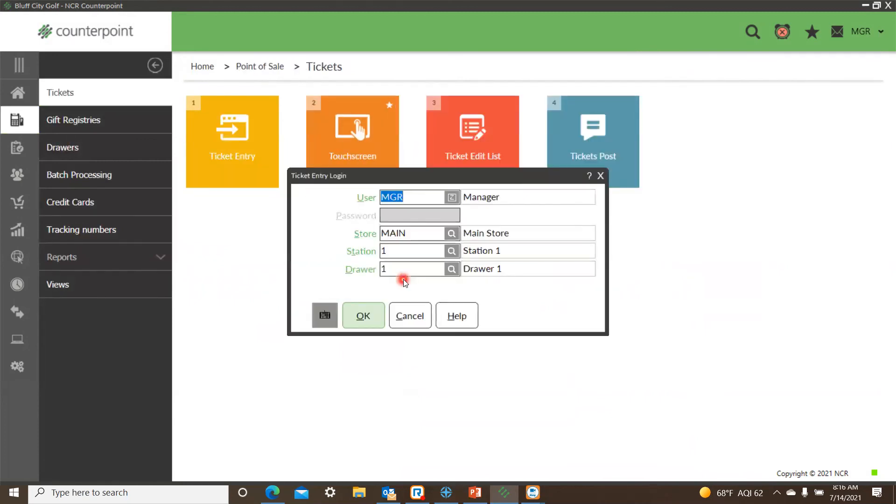
click(354, 315)
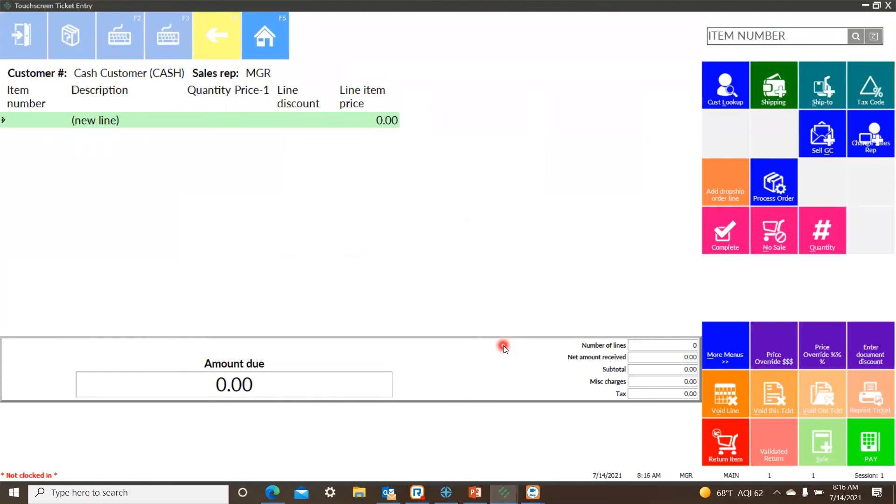
Assign the Memphis customer to the ticket using a first-name keyword lookup, declining to process open orders and dismissing the customer note.
click(730, 93)
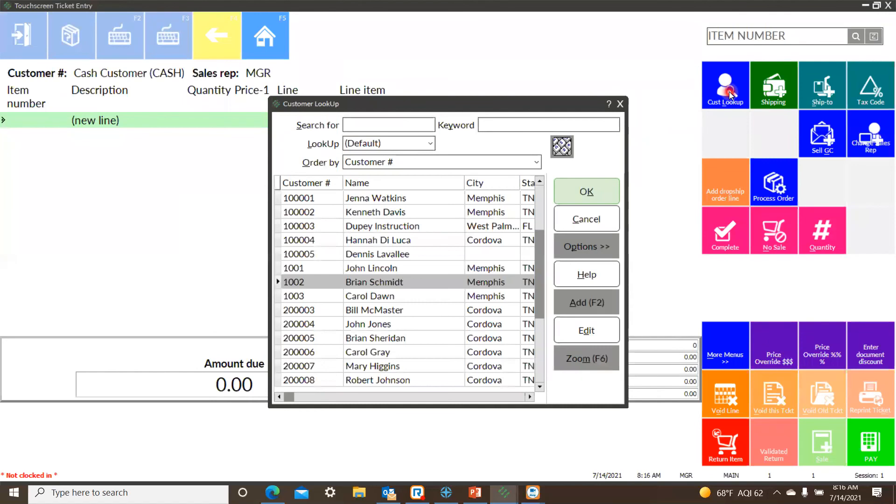
text(bill)
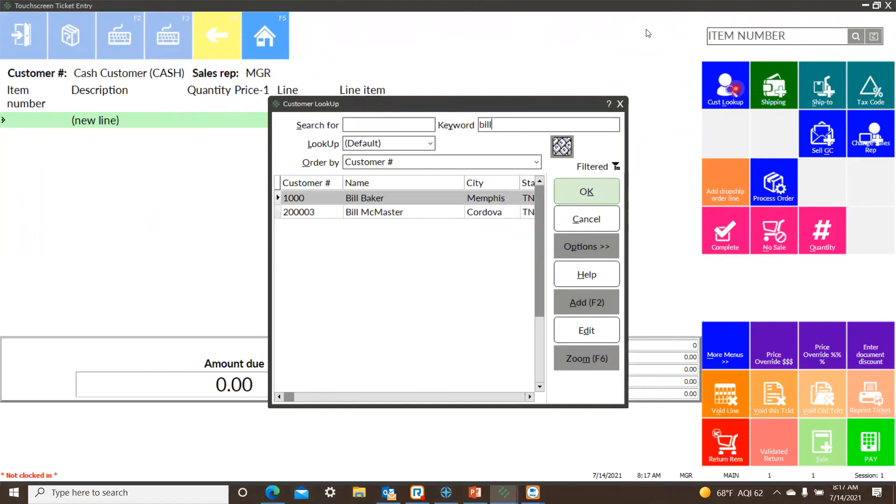
click(575, 194)
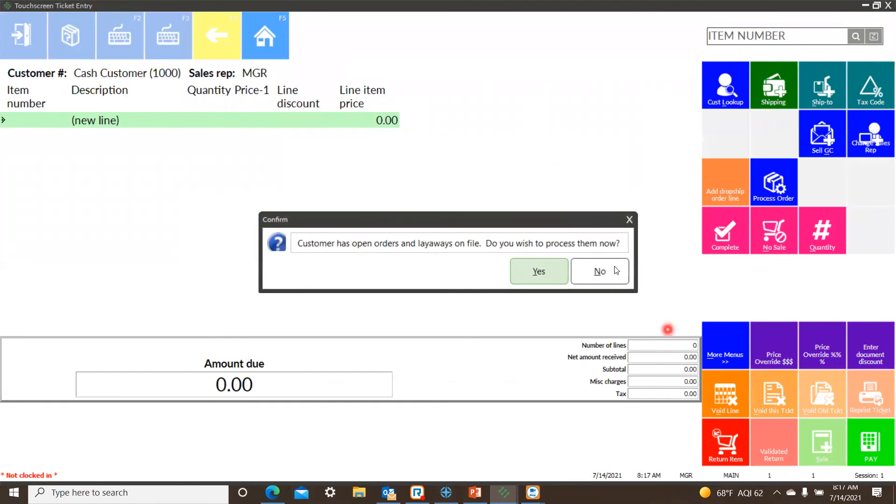
click(602, 275)
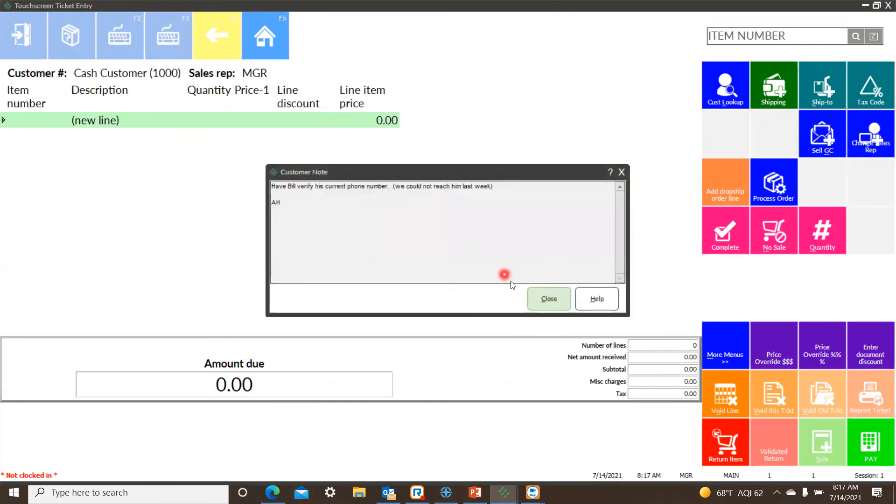
click(544, 301)
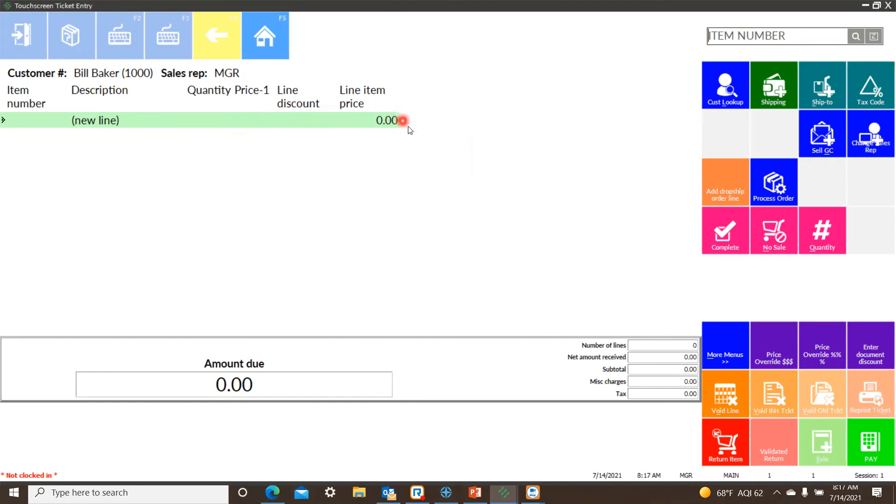
Add drop-ship order lines for items ADM-TL2 and TAY-FSR to the ticket.
click(718, 179)
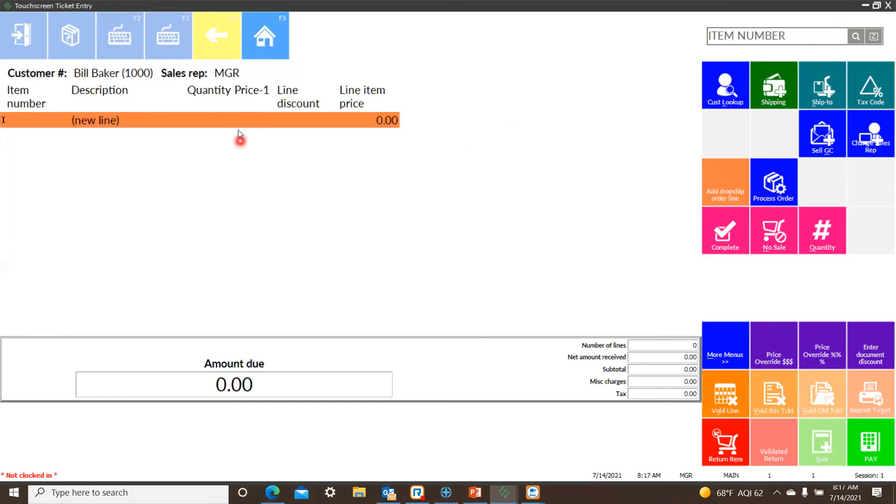
click(855, 36)
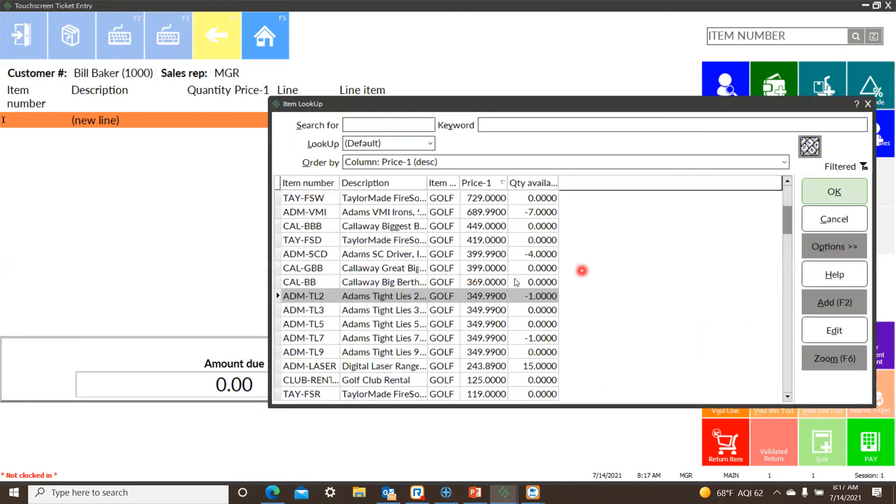
click(834, 193)
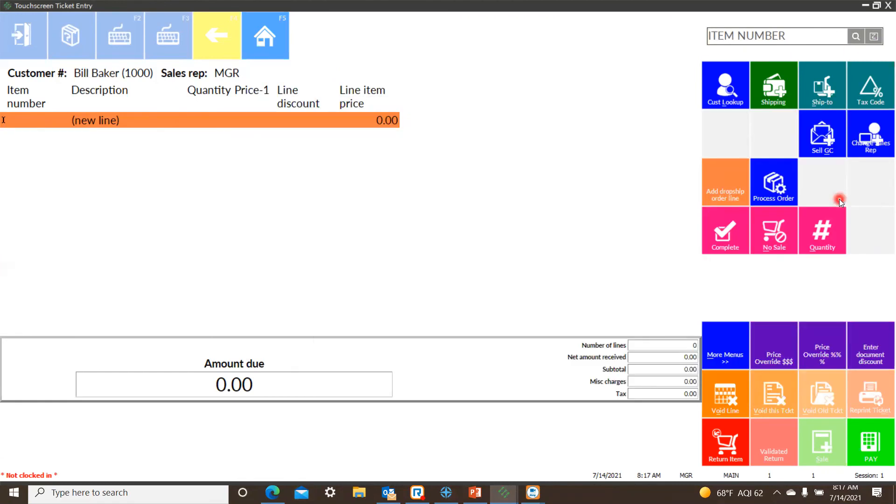
click(856, 37)
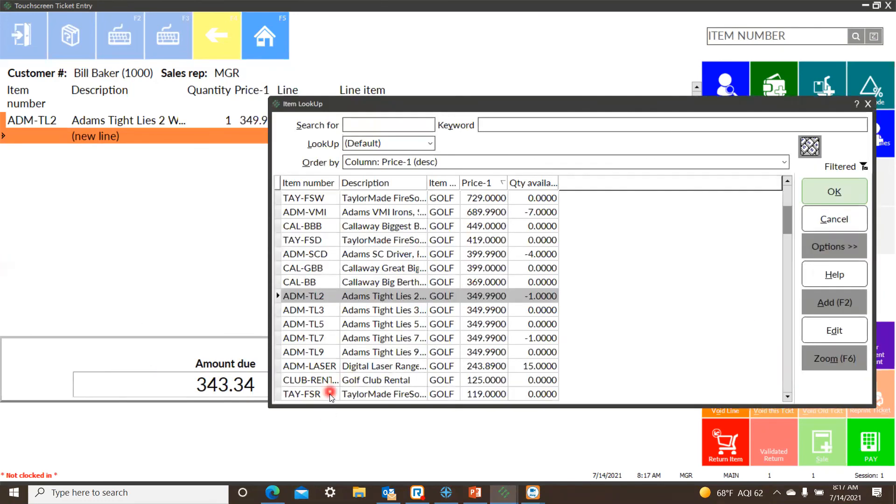
click(327, 394)
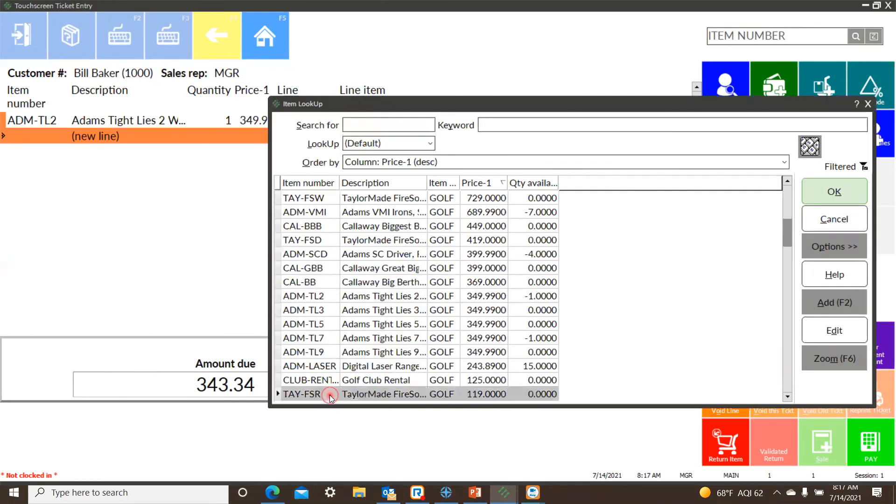
click(834, 193)
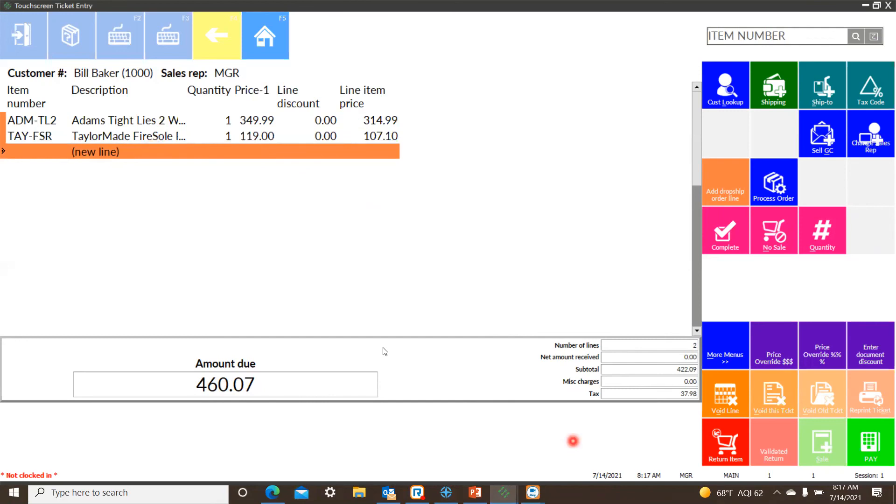
Pay the full balance of the order in cash.
click(865, 447)
click(727, 136)
click(617, 164)
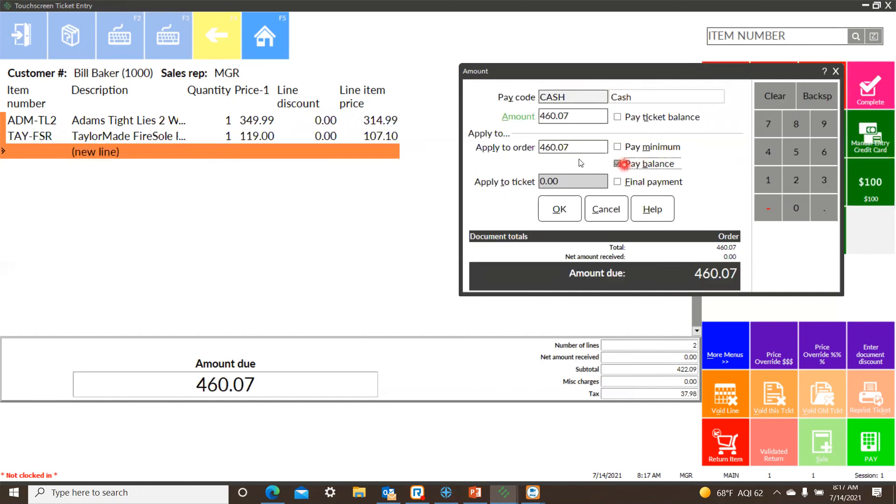
click(566, 212)
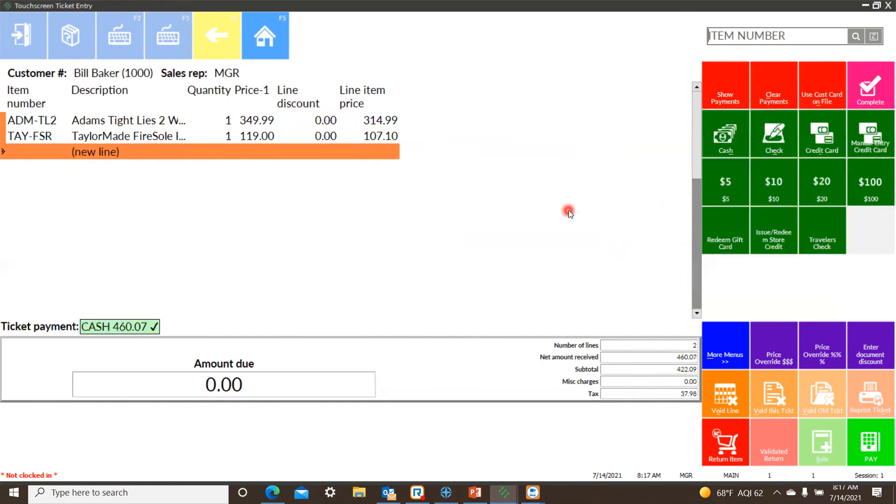
Complete the order using the customer's bill-to address as the ship-to address, and finish without printing any receipts or order forms.
click(877, 95)
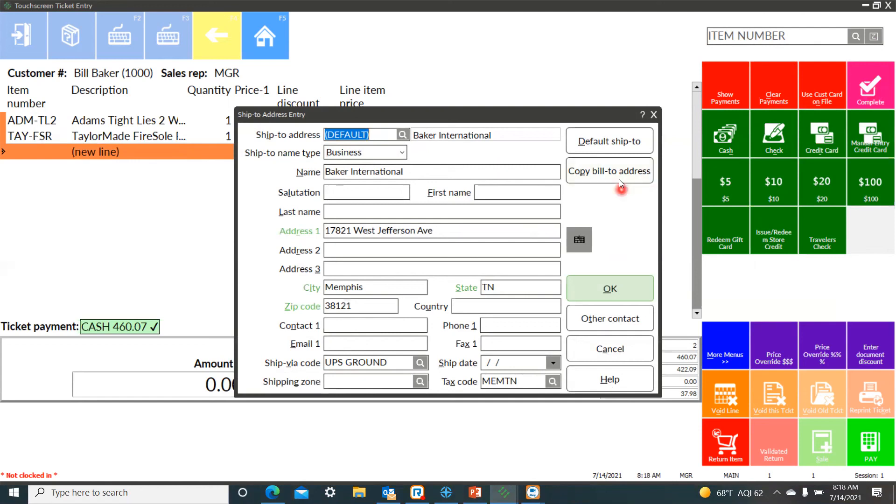
click(605, 178)
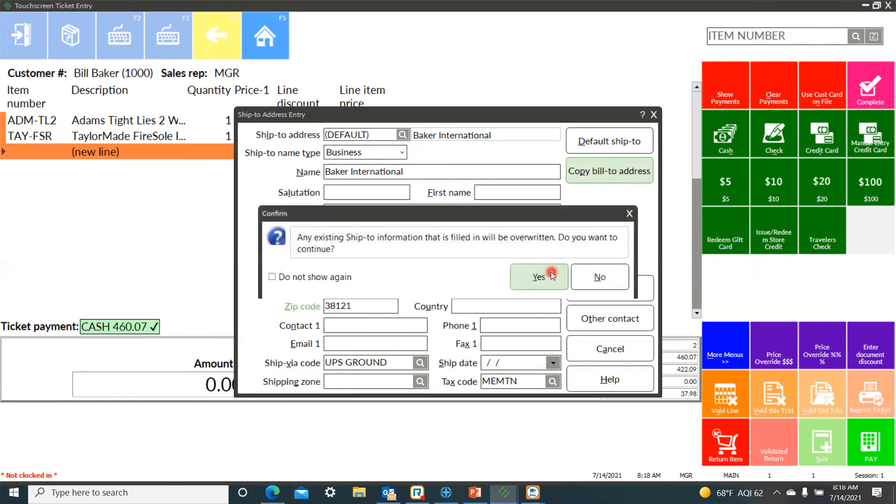
click(541, 276)
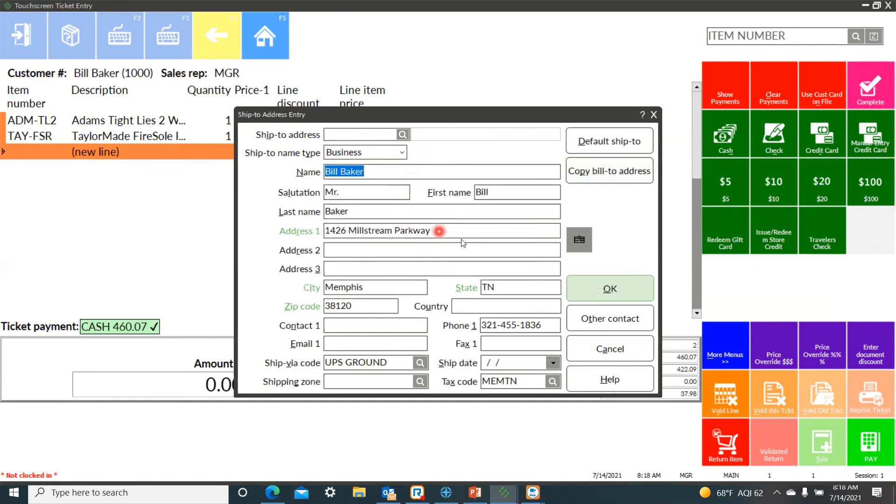
drag(450, 231, 209, 217)
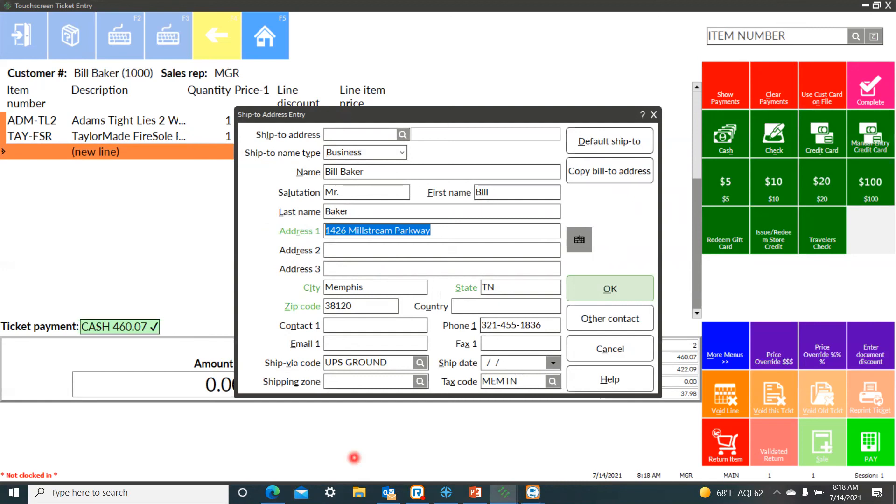
click(601, 289)
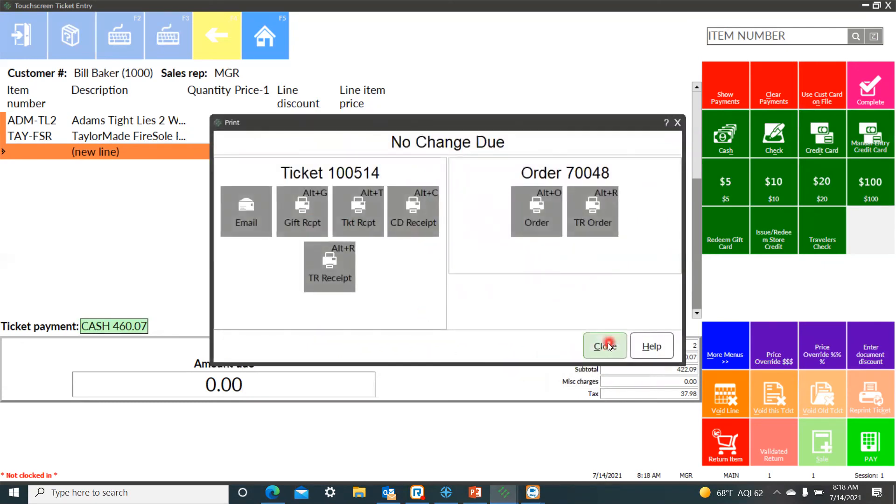
click(605, 345)
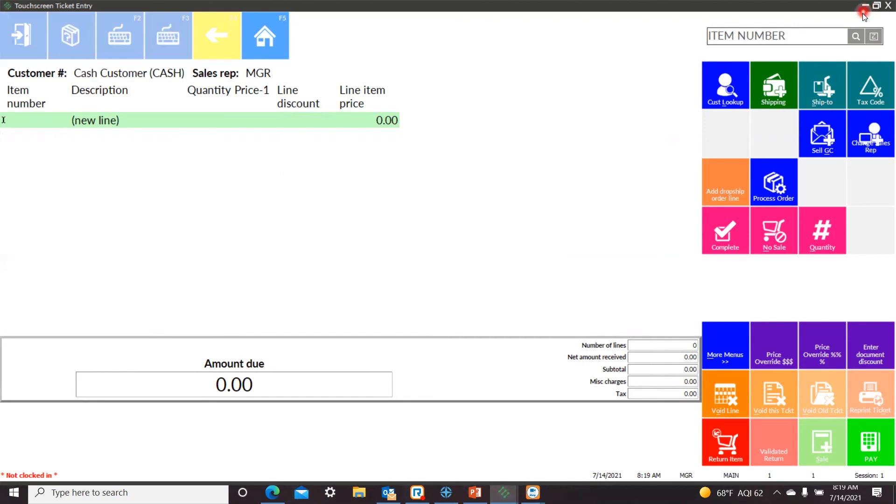
Close Touchscreen ticket entry and open the DROPSHIP batch for entering purchase requests in Purchasing.
click(886, 5)
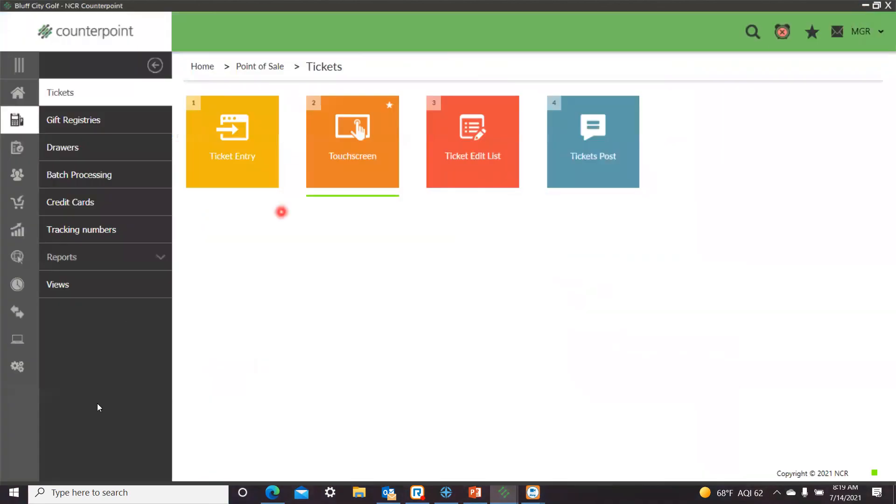
click(3, 104)
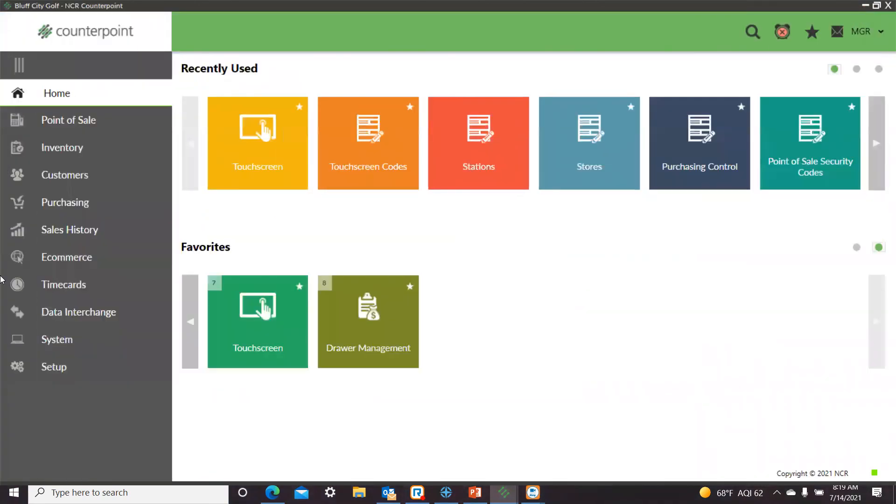
click(53, 203)
click(106, 94)
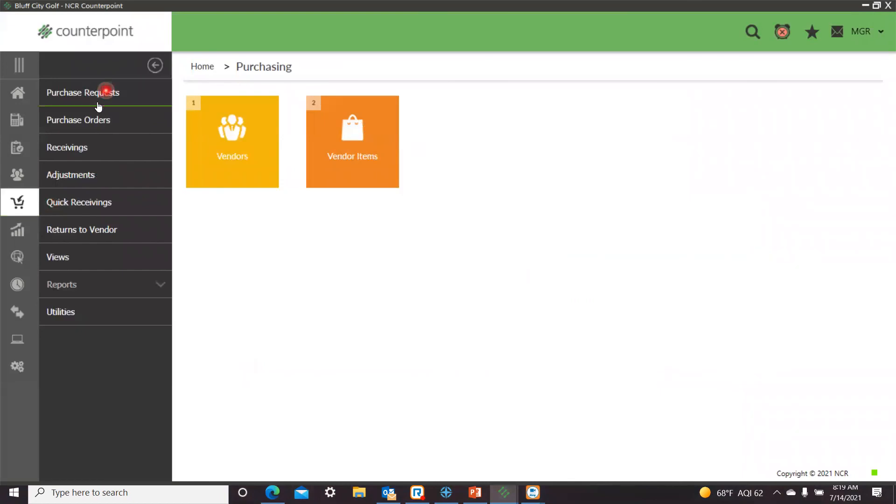
click(259, 170)
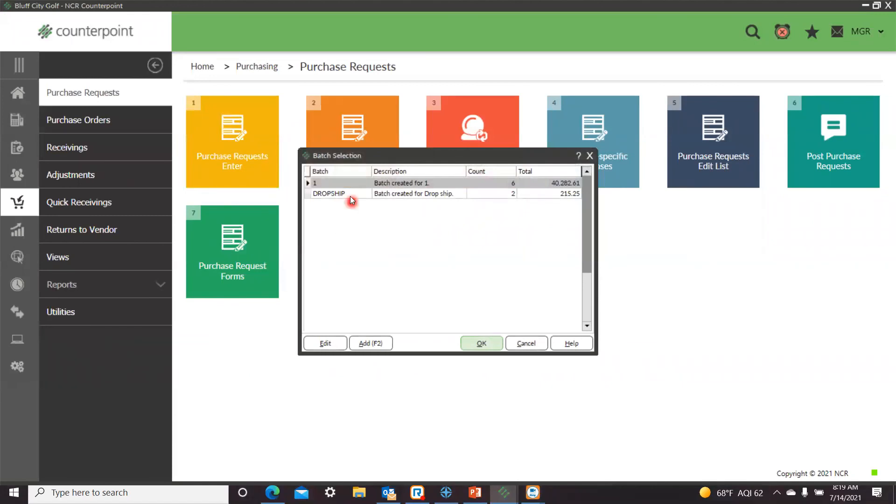
click(326, 194)
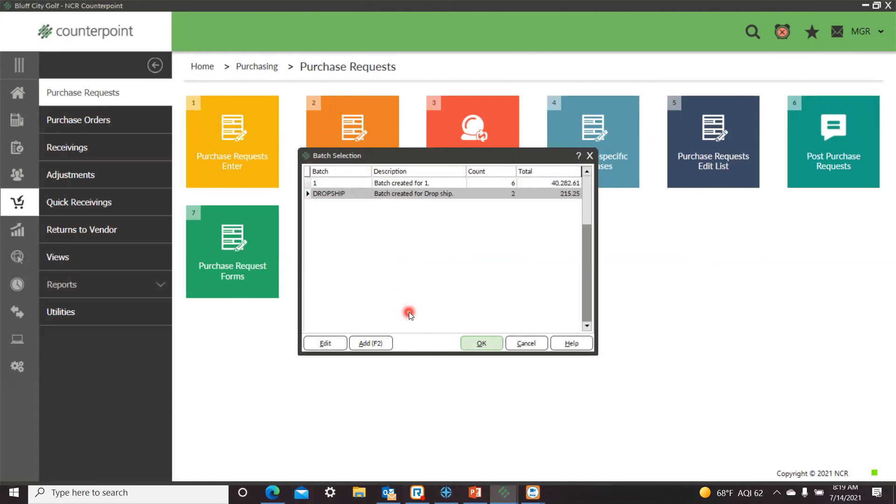
click(480, 343)
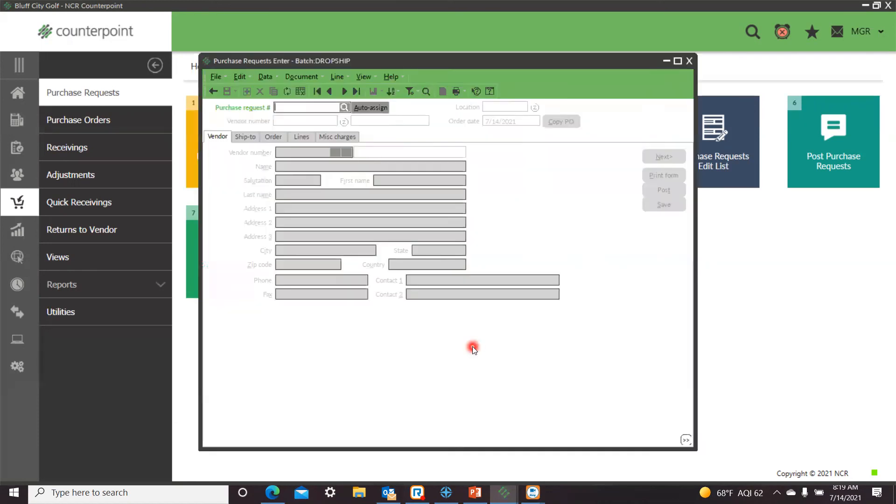
Look up the purchase requests in the DROPSHIP batch and open the one for vendor TAYLORMADE.
click(425, 92)
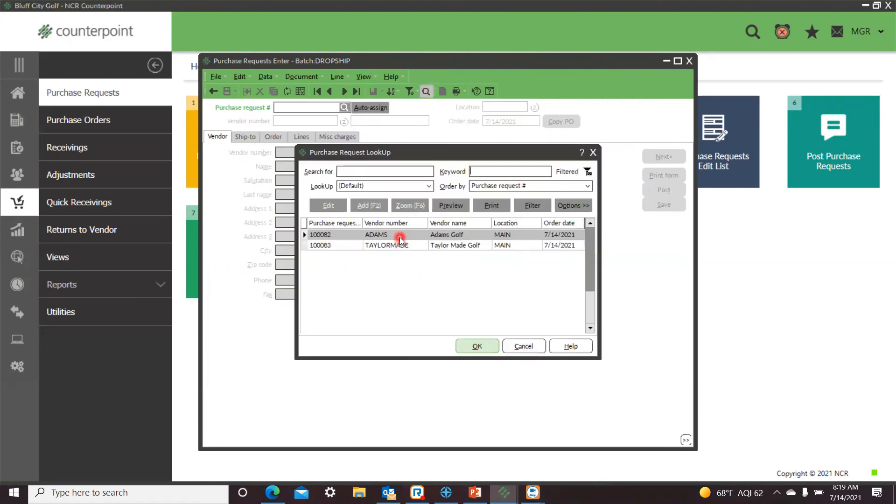
click(393, 246)
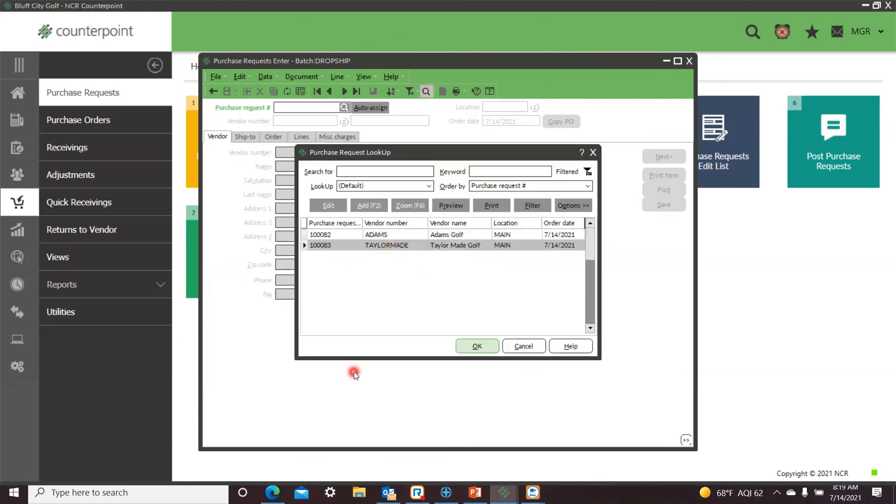
click(477, 346)
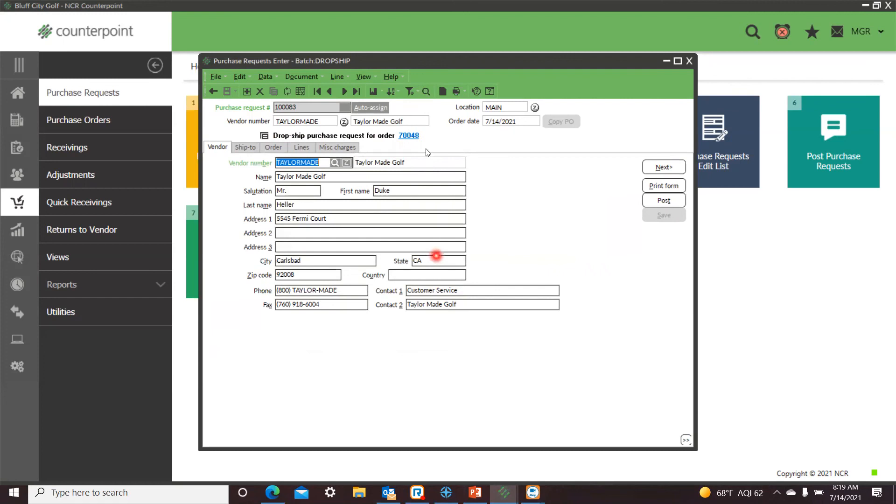
Open the customer order linked to the TAYLORMADE purchase request, review its order, address, line, payment, tax, note and activity details, and close it.
click(407, 137)
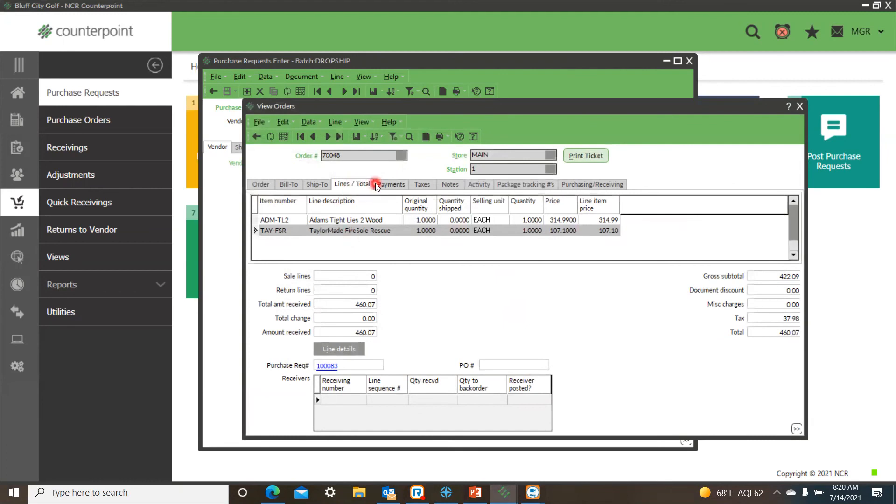
click(253, 183)
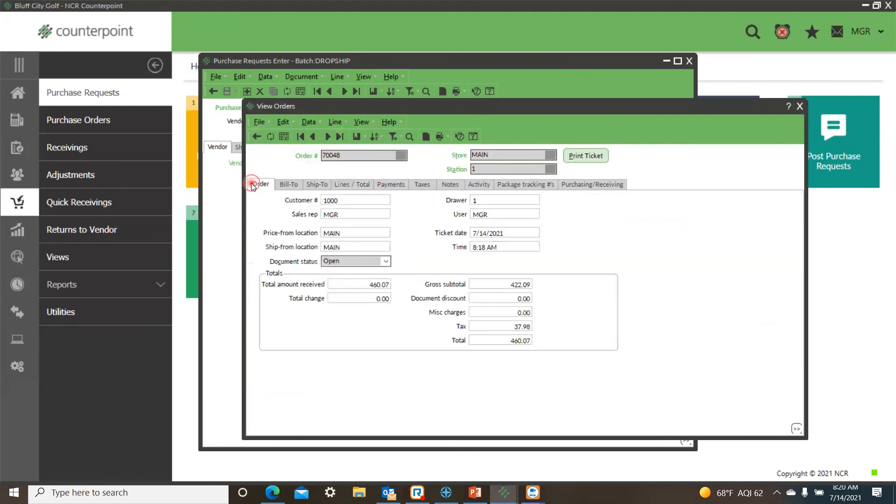
click(287, 187)
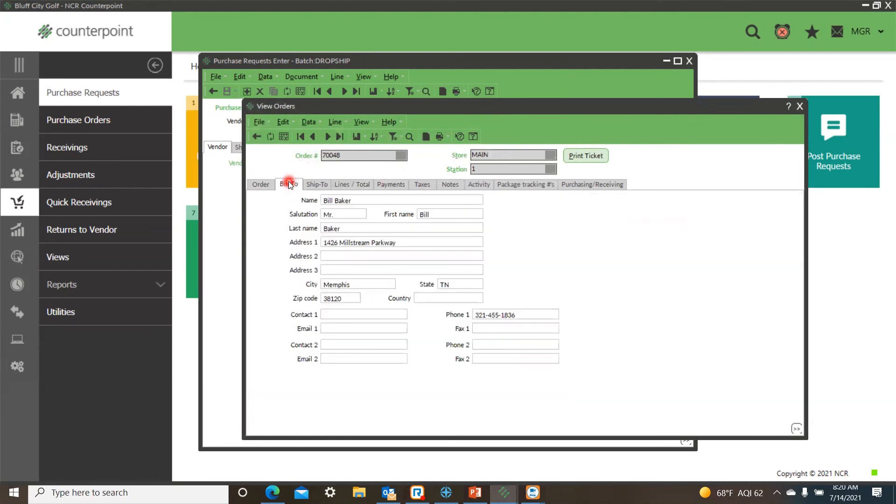
click(319, 185)
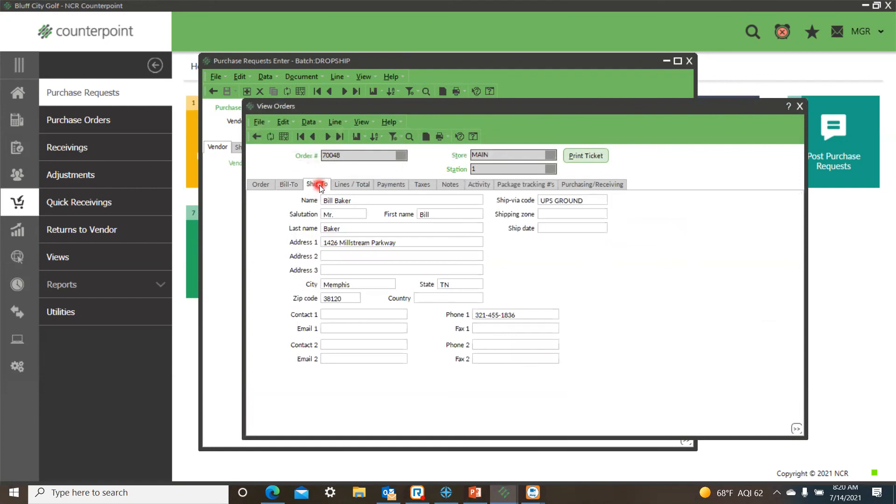
click(363, 184)
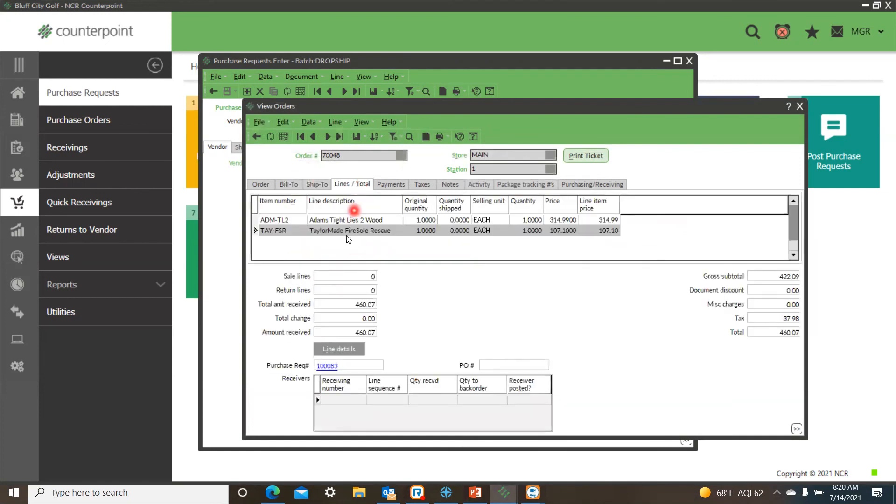
click(388, 184)
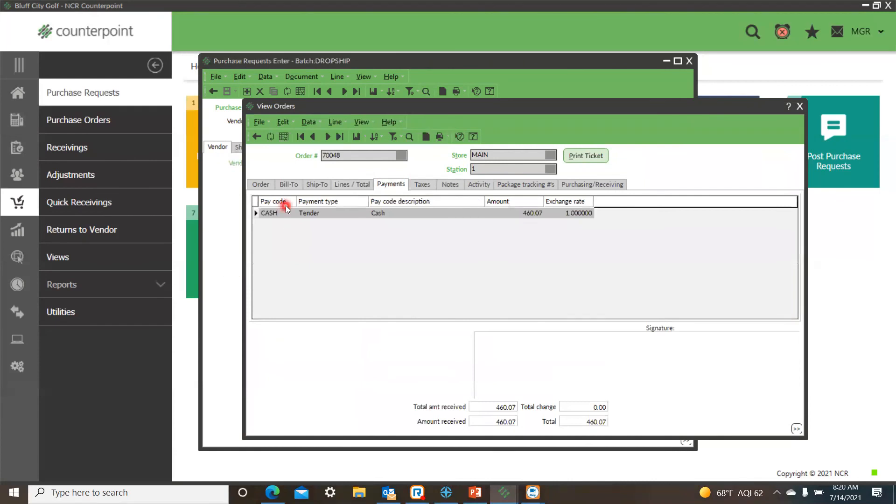
click(421, 184)
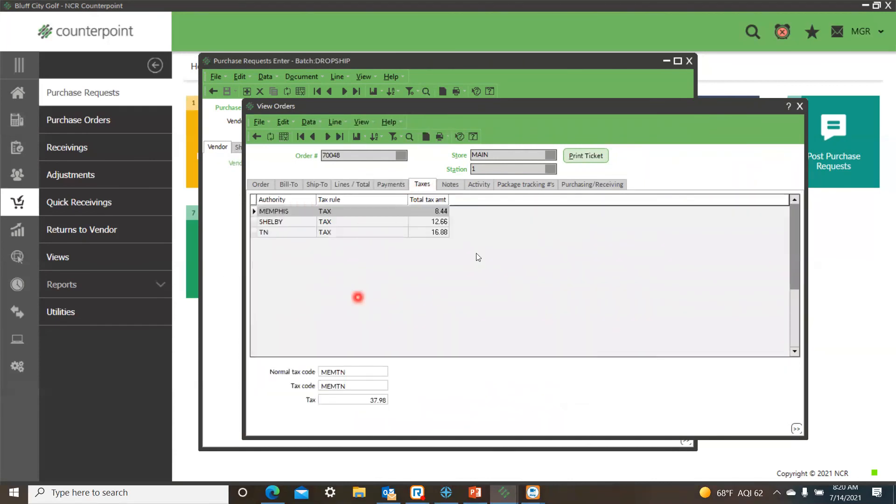
click(456, 187)
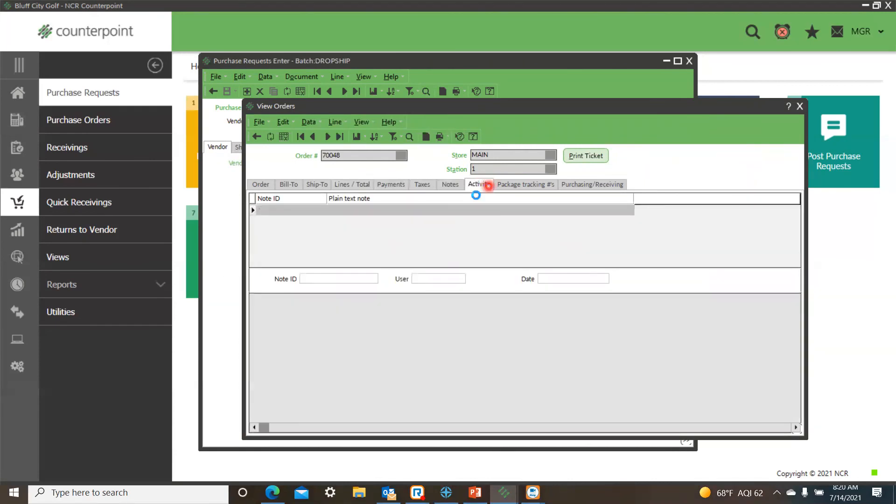
click(483, 185)
click(799, 106)
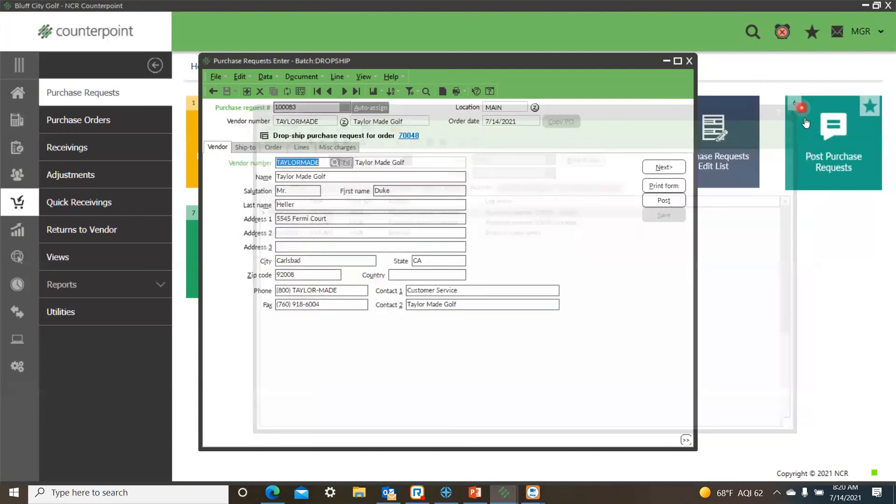
Check the TAYLORMADE purchase request's ship-to address, order information and item lines.
click(243, 148)
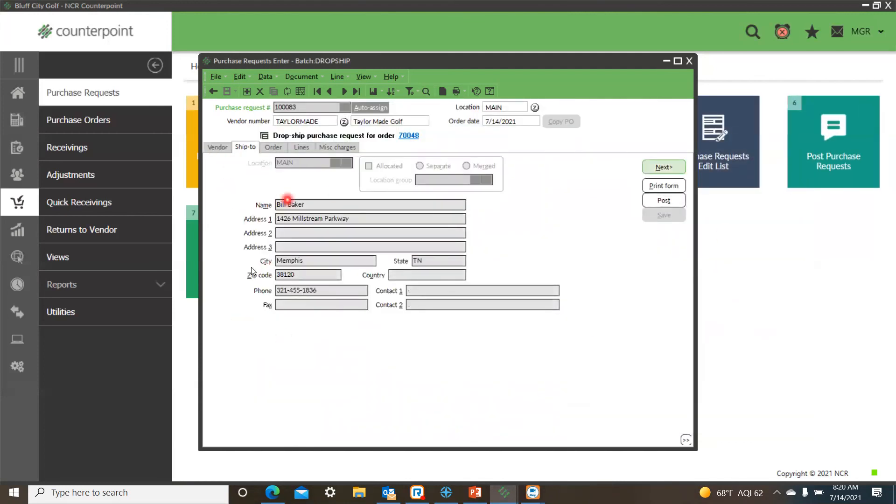
click(272, 148)
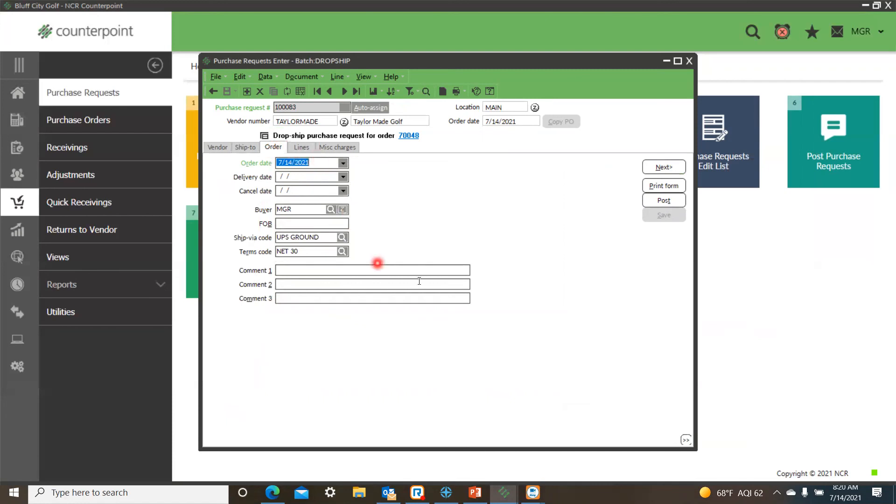
click(301, 149)
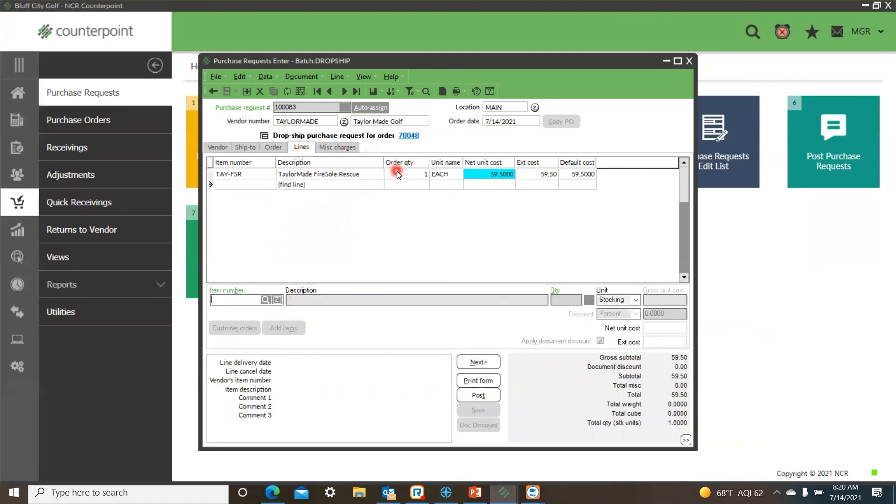
Post the TAYLORMADE purchase request, preview its purchase order form, and close the preview and purchase request entry.
click(481, 397)
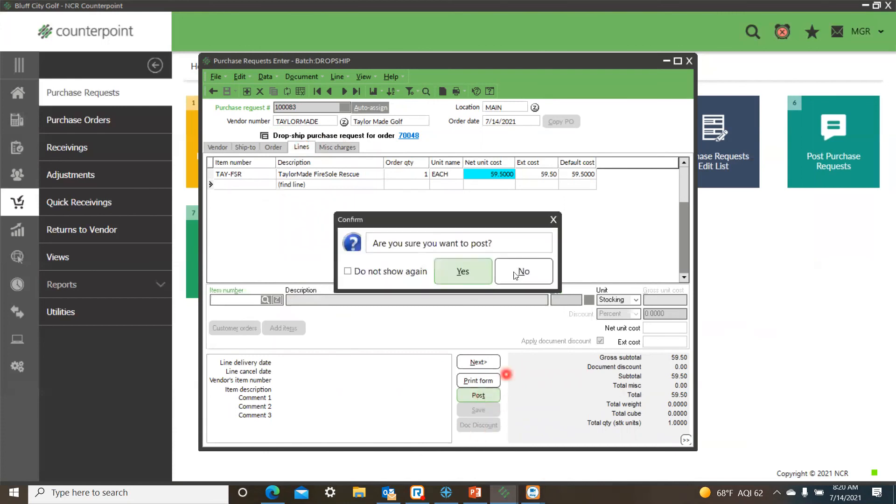
click(464, 272)
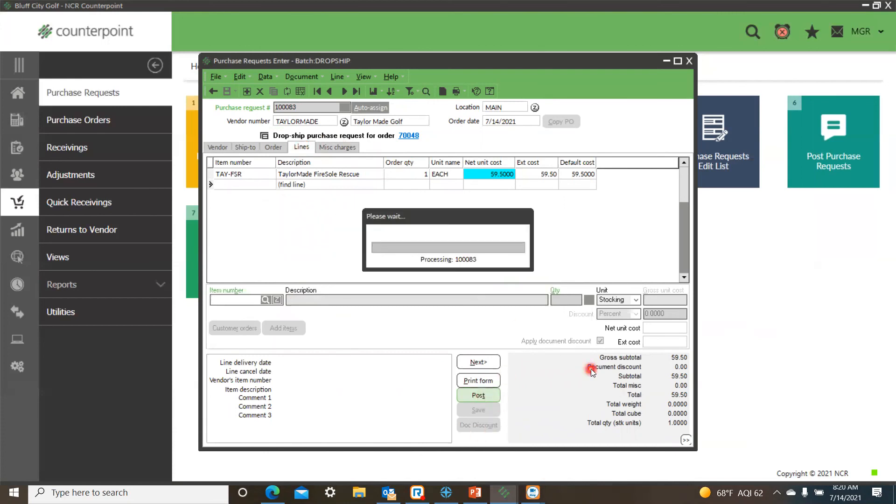
click(464, 305)
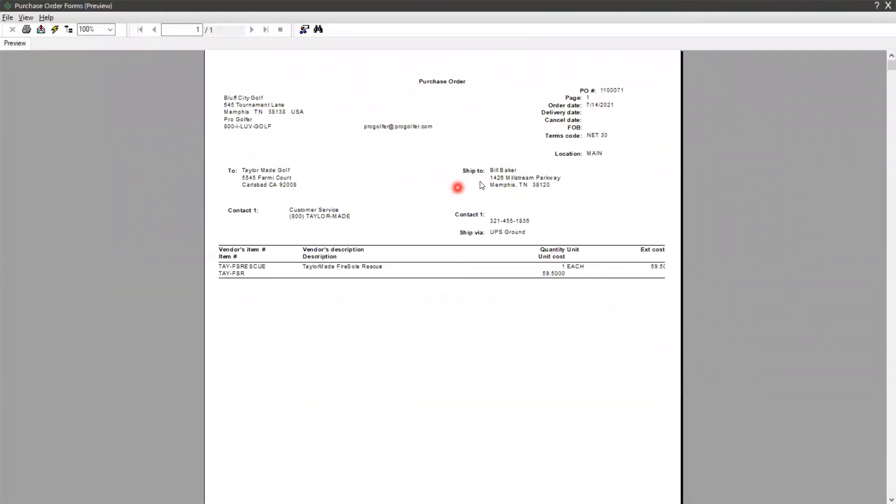
click(883, 6)
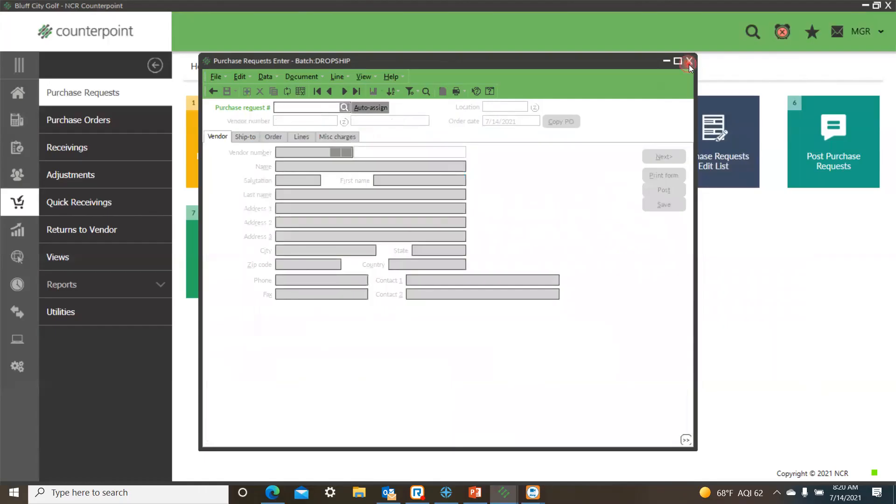
click(689, 62)
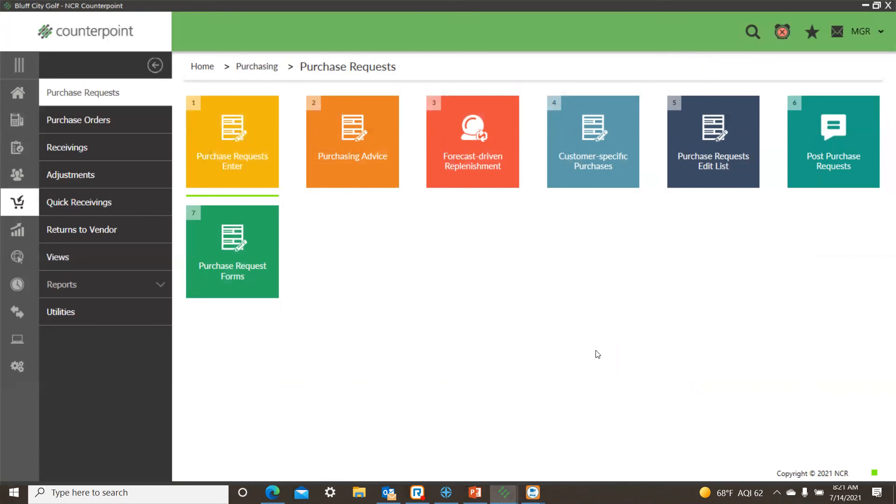
Open the DROPSHIP batch for entering receivings in Purchasing.
click(58, 147)
click(229, 158)
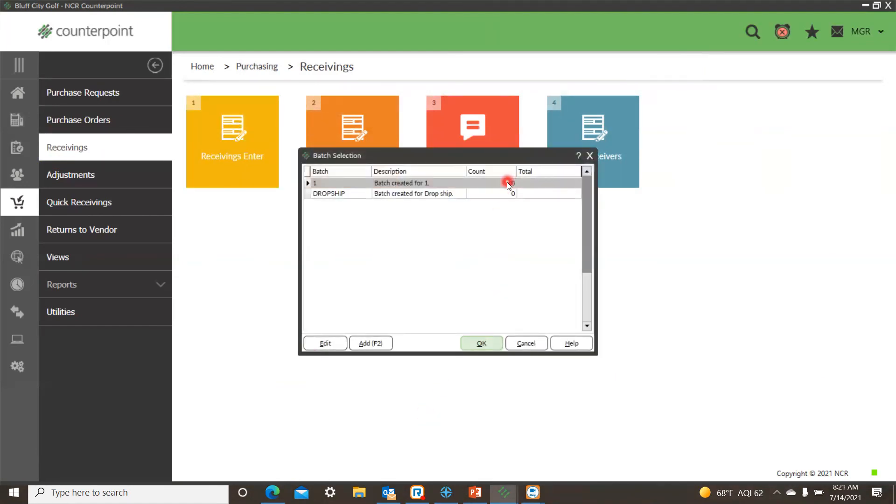
click(496, 194)
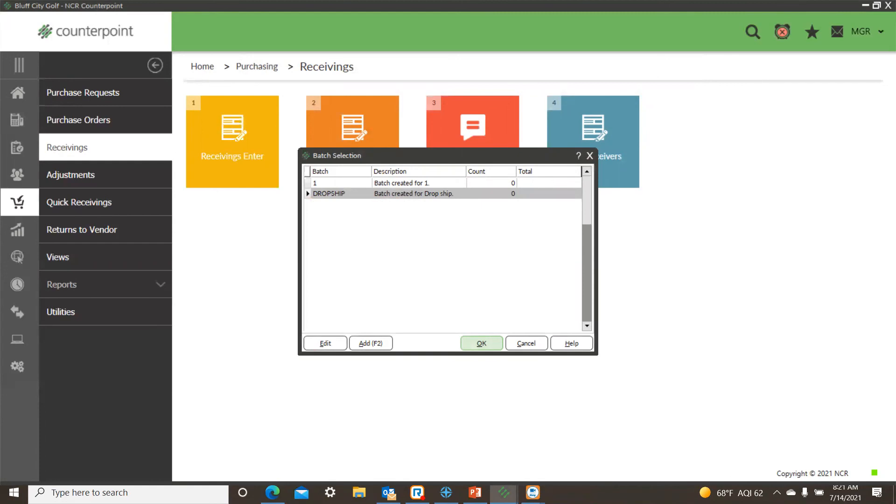
click(487, 346)
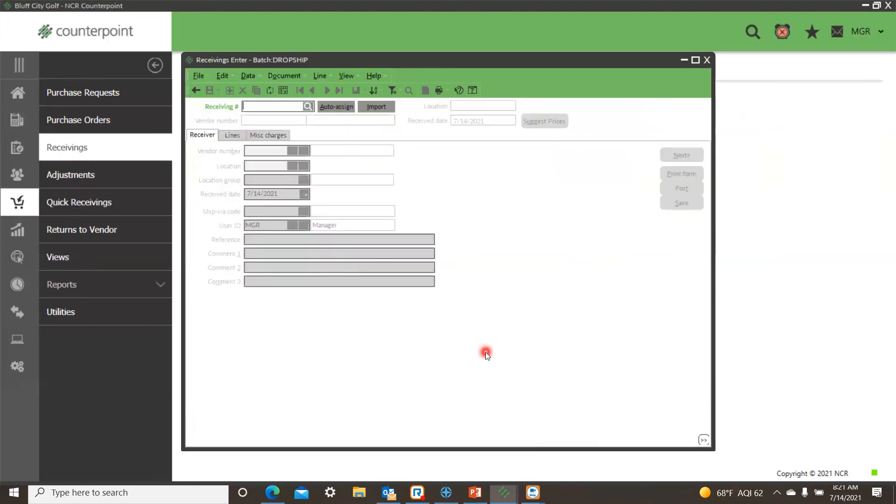
Start a new receiving with an auto-assigned number and look up the purchase orders available to receive.
click(330, 106)
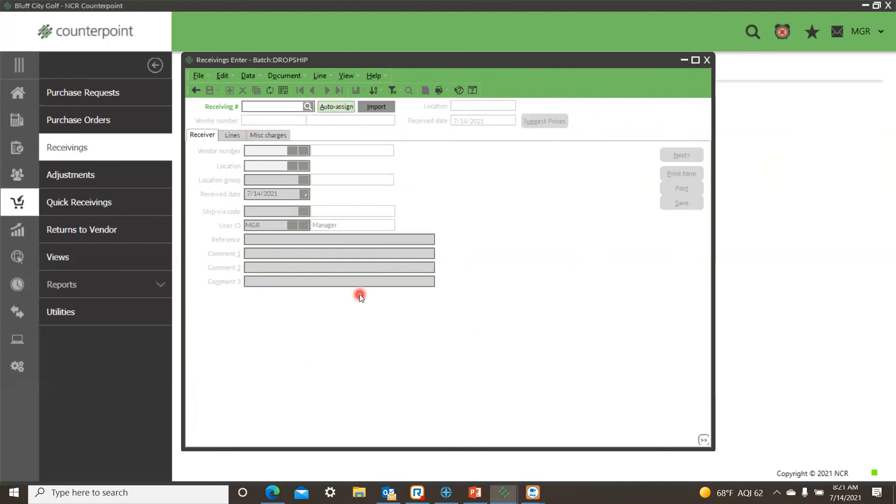
click(409, 186)
click(374, 195)
mouse_move(475, 492)
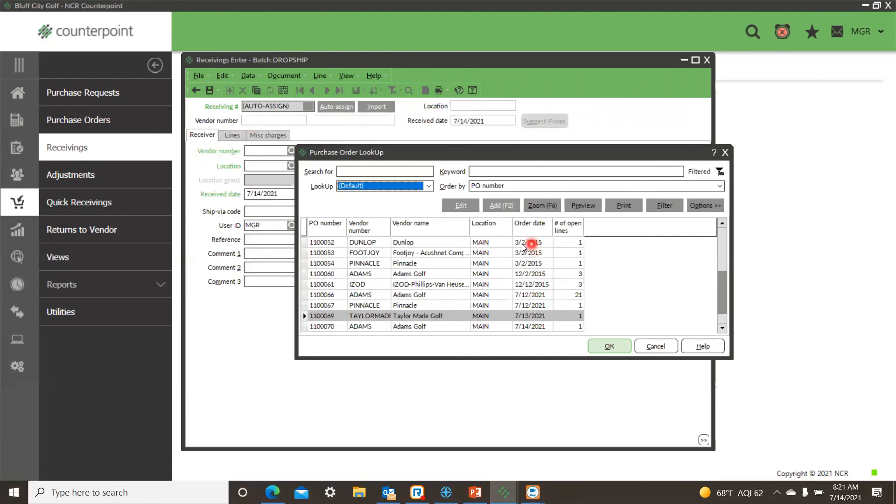
Add the "Is drop ship?" column to the purchase order lookup and inspect the purchase orders marked Y.
right_click(485, 230)
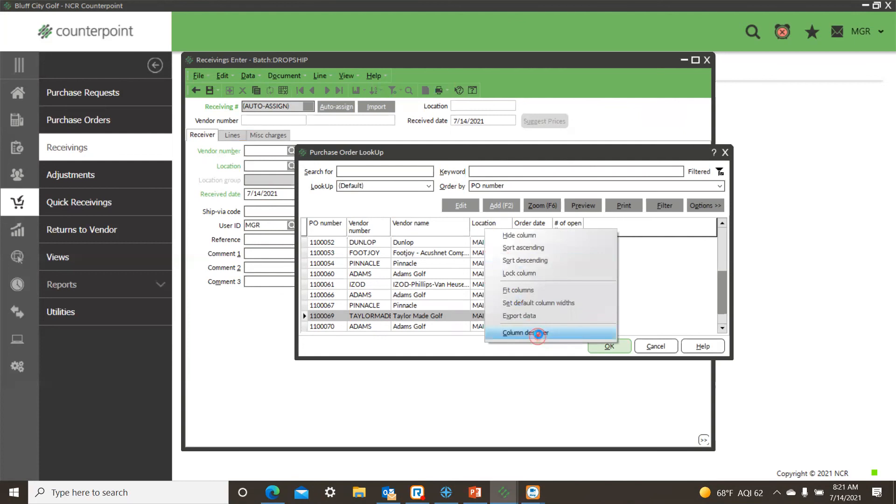
click(538, 338)
drag(341, 277, 431, 326)
click(415, 318)
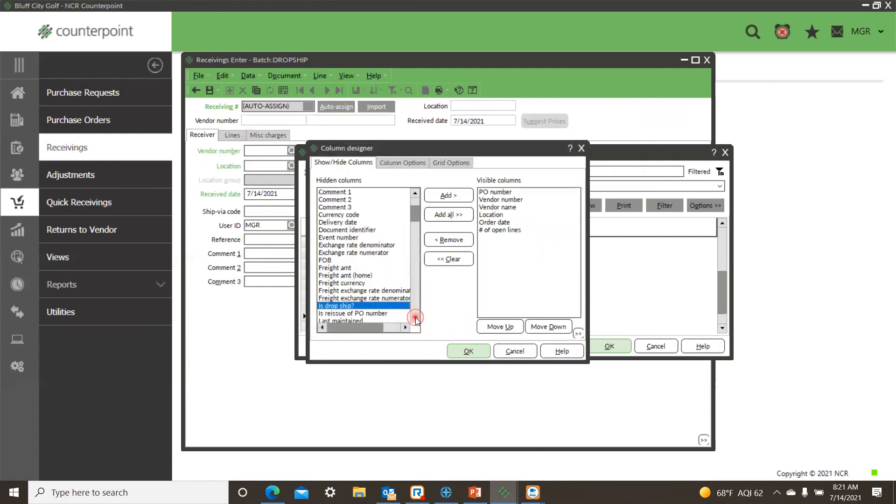
double_click(358, 268)
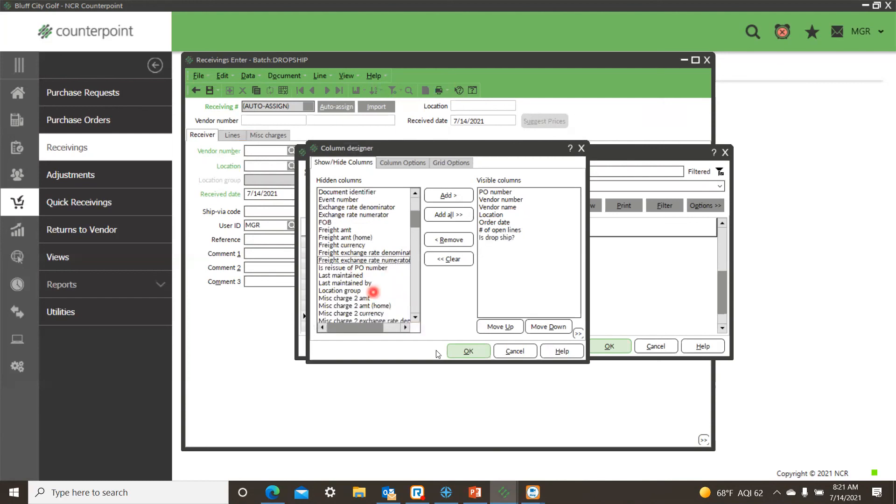
click(473, 351)
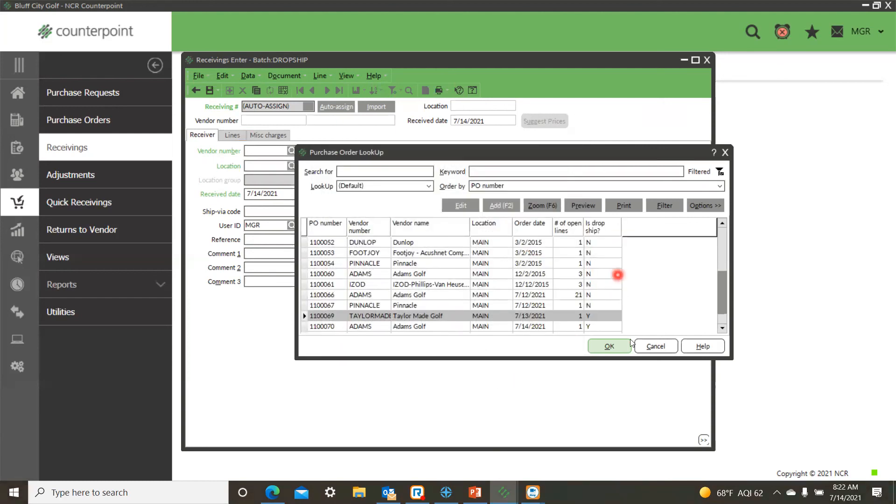
click(601, 326)
click(600, 318)
click(595, 327)
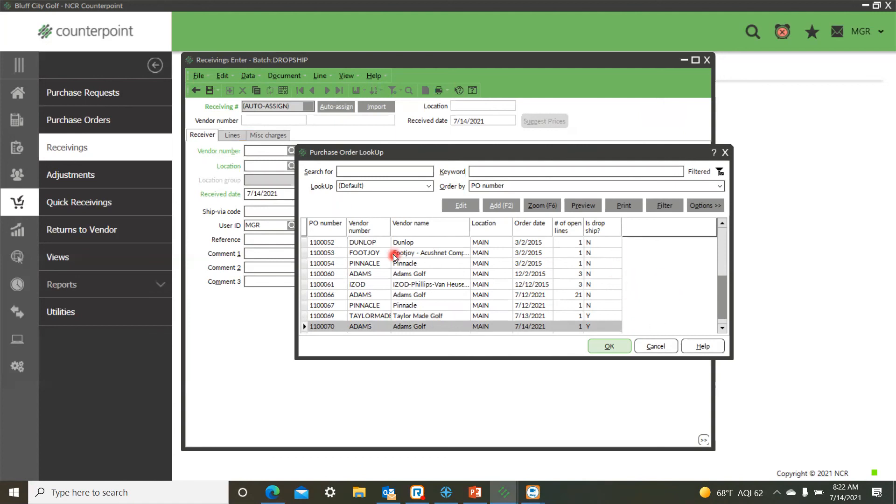
Customize the purchase order lookup filter with an added "Is drop ship?" equals condition, and return it to the simplified view.
click(669, 206)
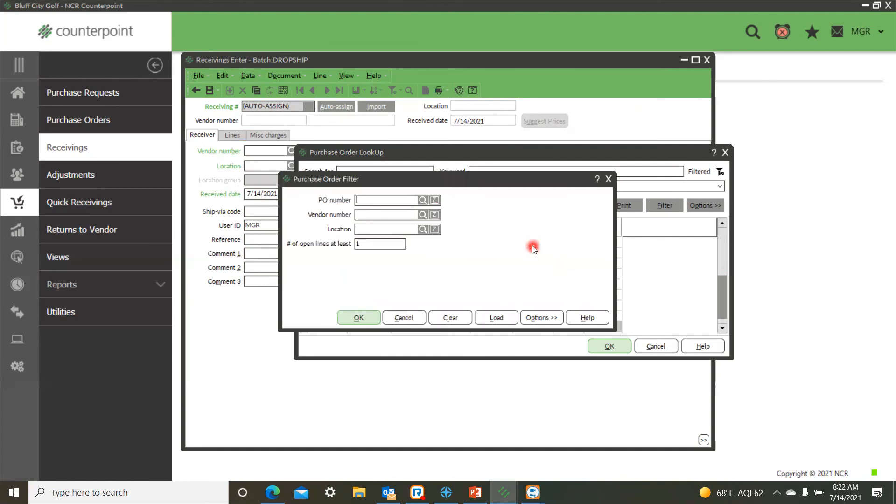
right_click(525, 243)
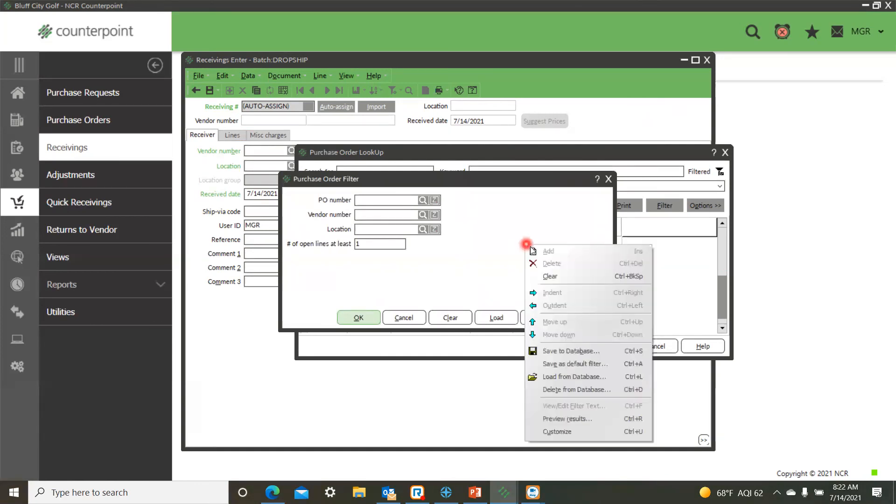
click(563, 437)
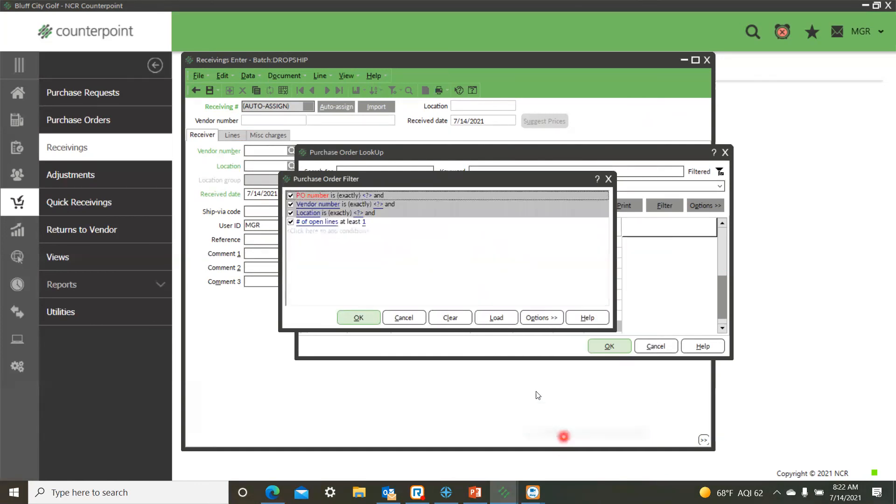
click(310, 231)
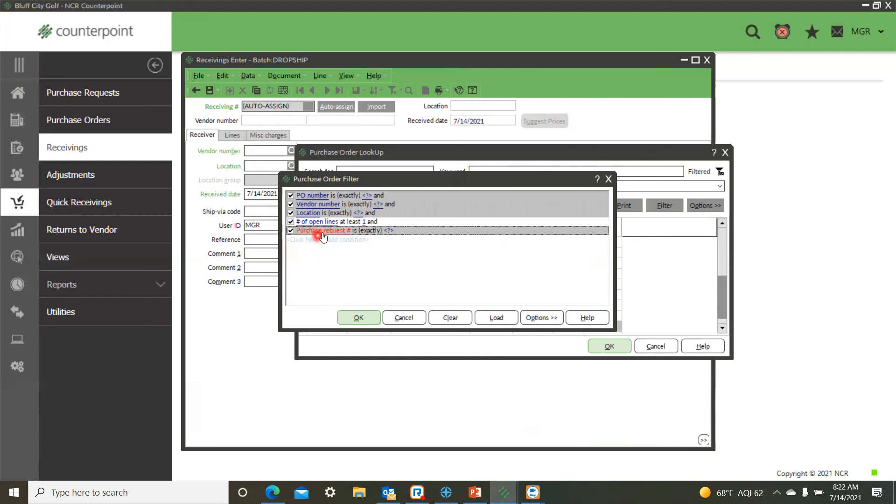
click(324, 232)
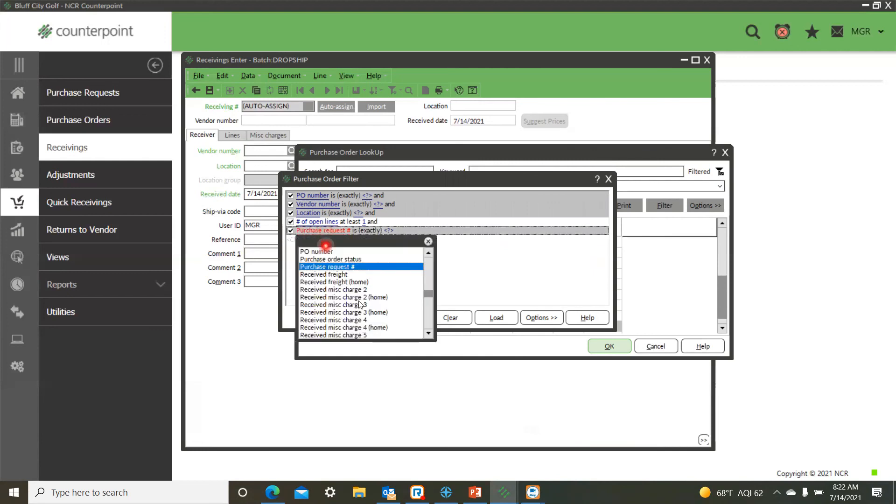
key(i)
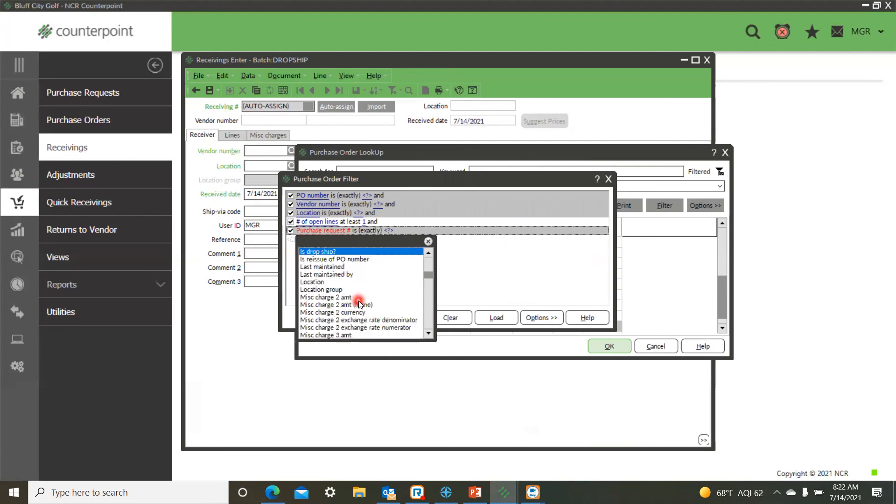
click(341, 252)
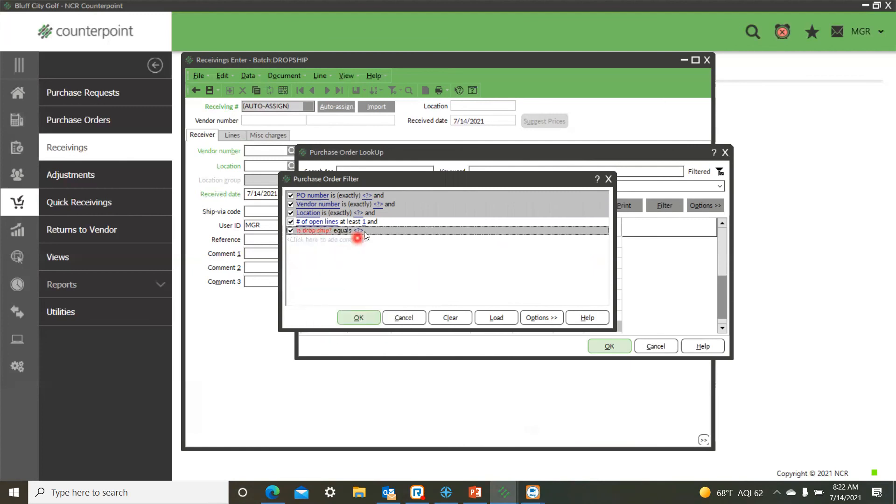
right_click(362, 257)
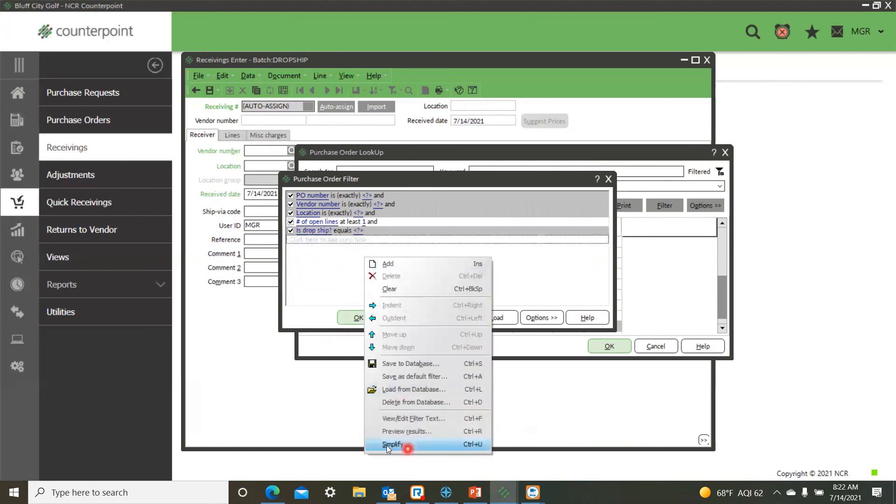
click(404, 447)
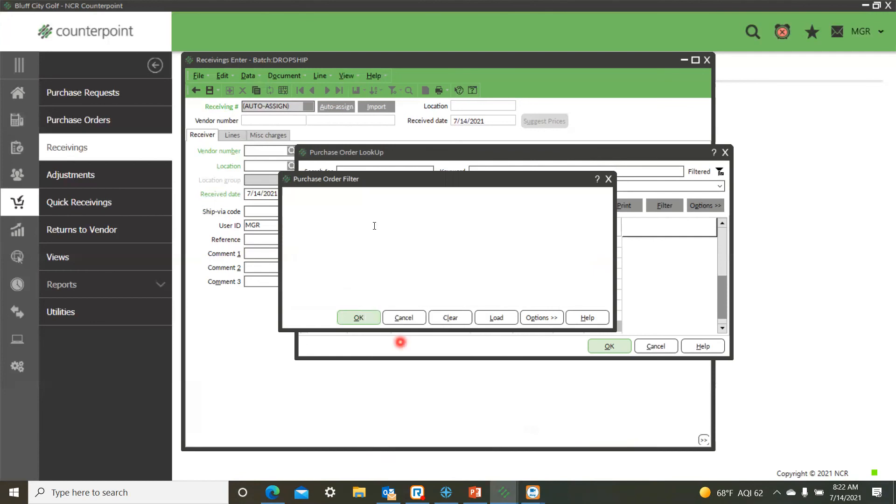
Filter the purchase order lookup with "Is drop ship?" set to Yes.
click(374, 259)
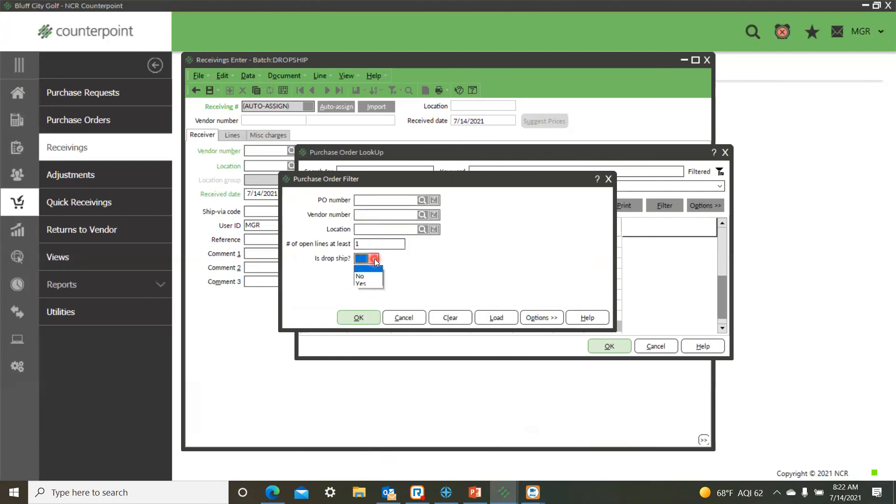
click(367, 284)
click(361, 319)
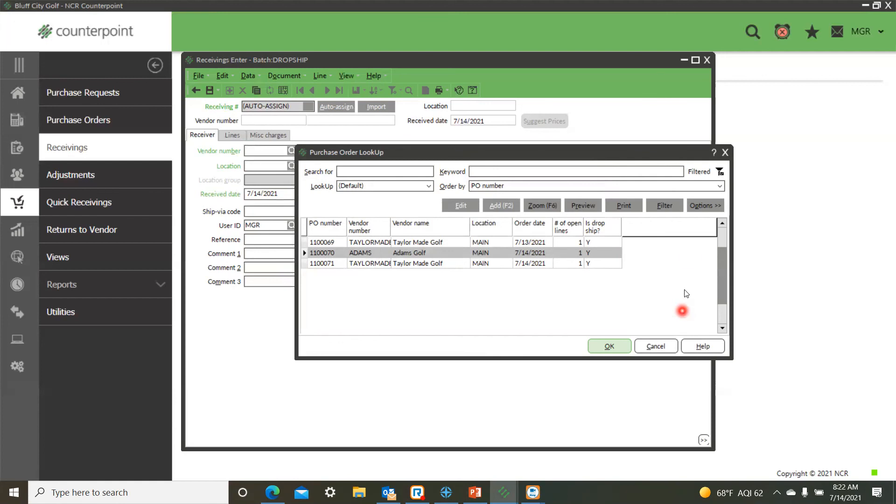
Start saving the filtered purchase order lookup under the name "Drop Ship PO's", and cancel the save.
click(708, 205)
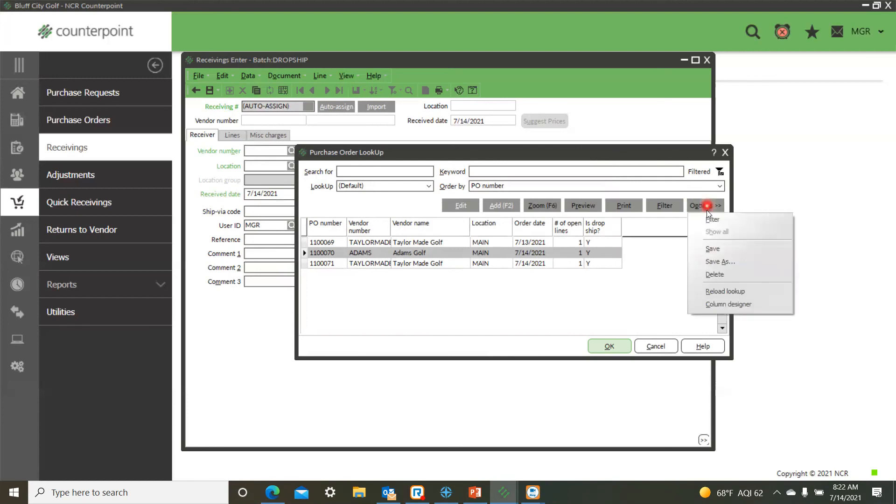
click(716, 262)
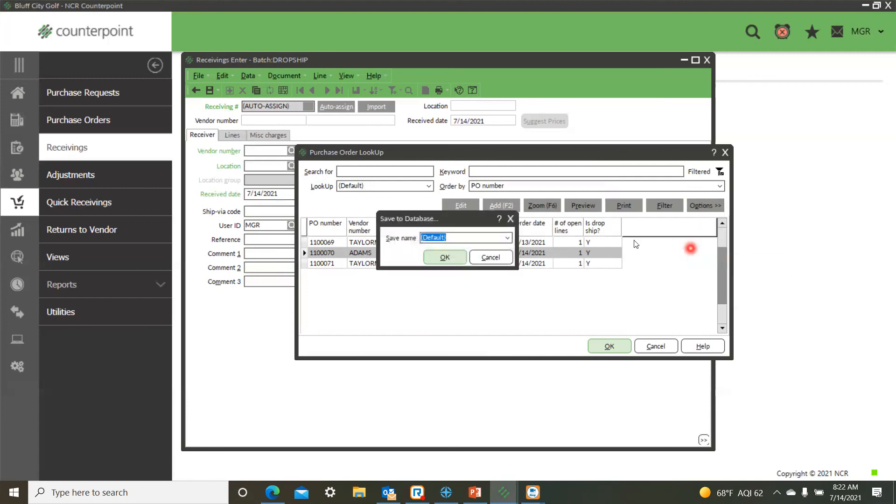
click(512, 238)
click(513, 238)
text(Dro)
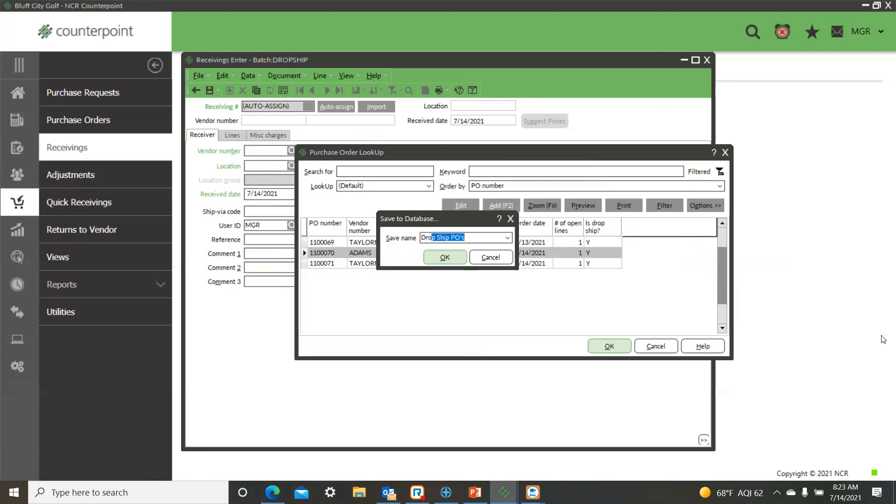
text(p Ship PO)
click(498, 261)
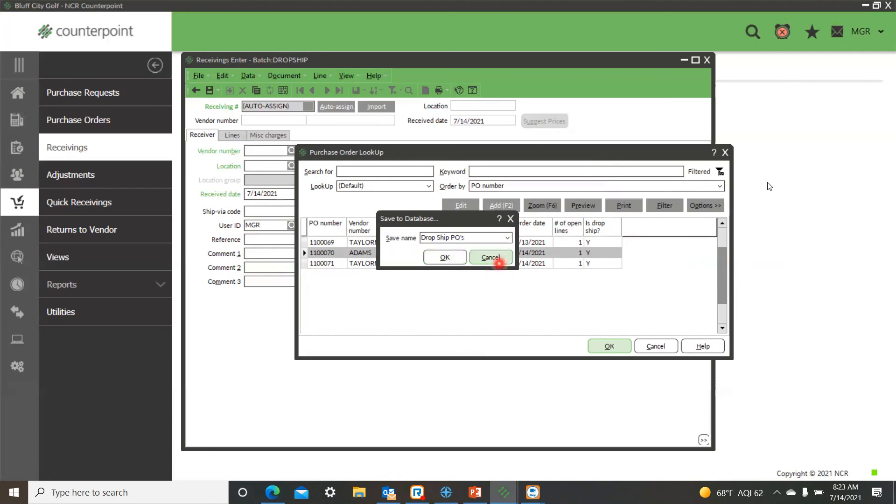
Close the purchase order lookup and cancel inserting the new receiving.
click(725, 152)
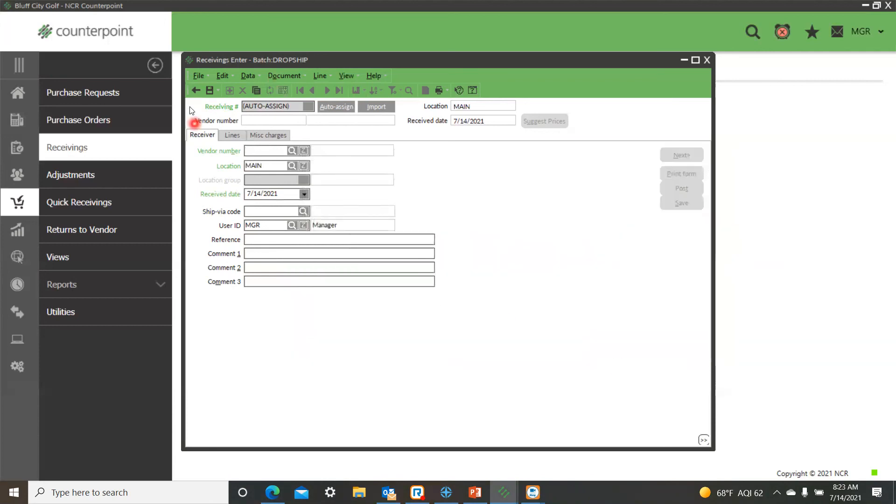
click(194, 90)
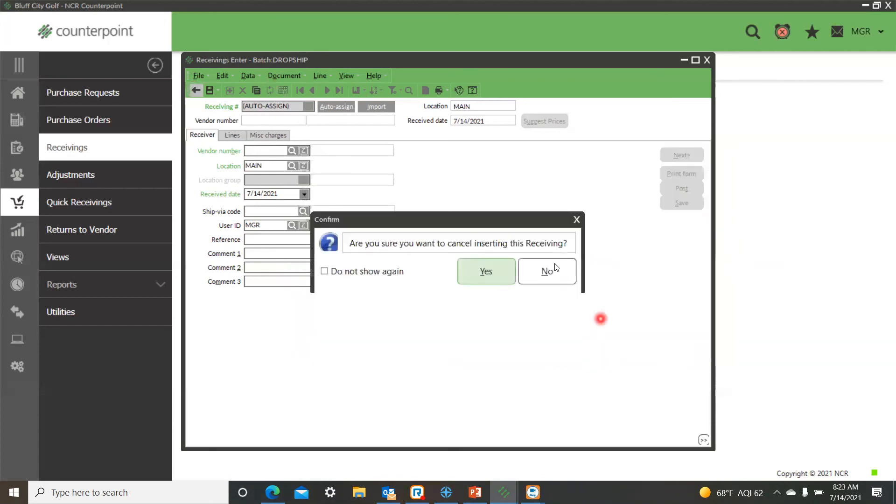
click(496, 272)
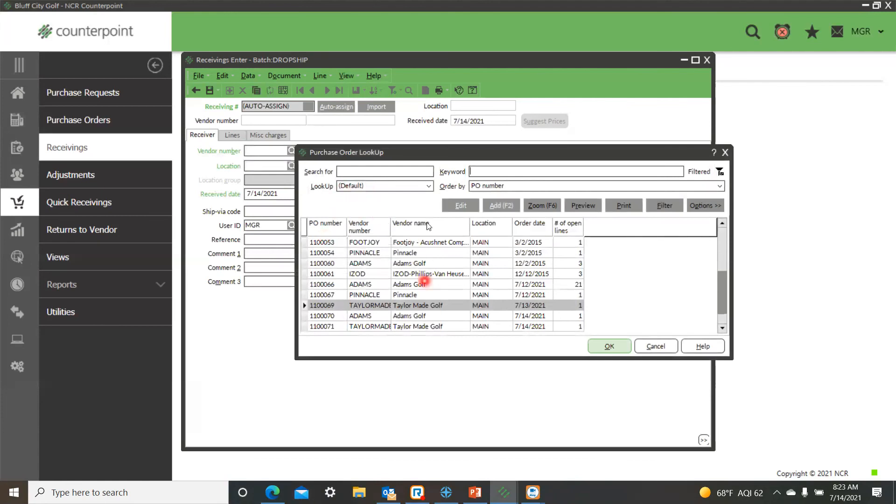
Compare the saved "Drop Ship PO's" and "Non Drop Ship PO's" lookups in the purchase order lookup.
click(430, 188)
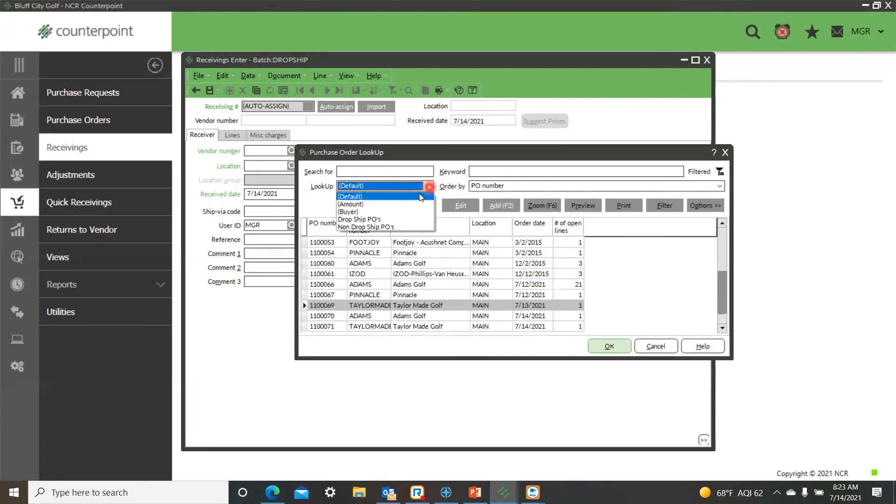
click(384, 220)
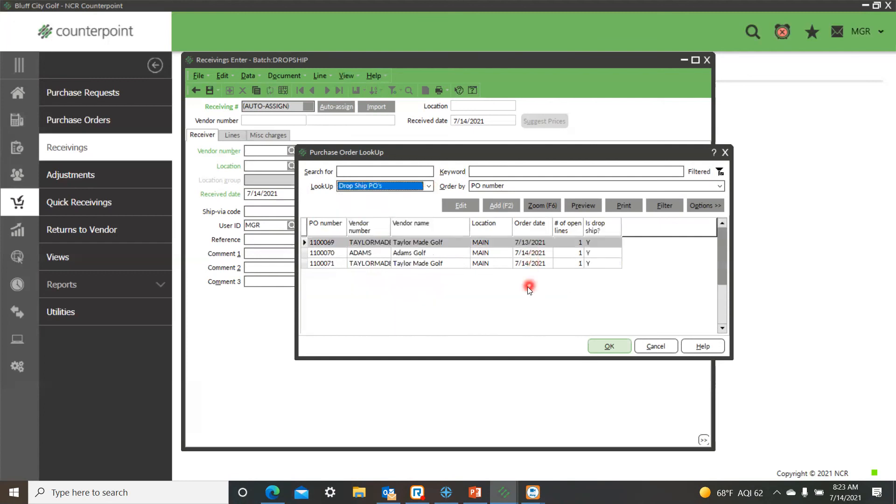
click(428, 187)
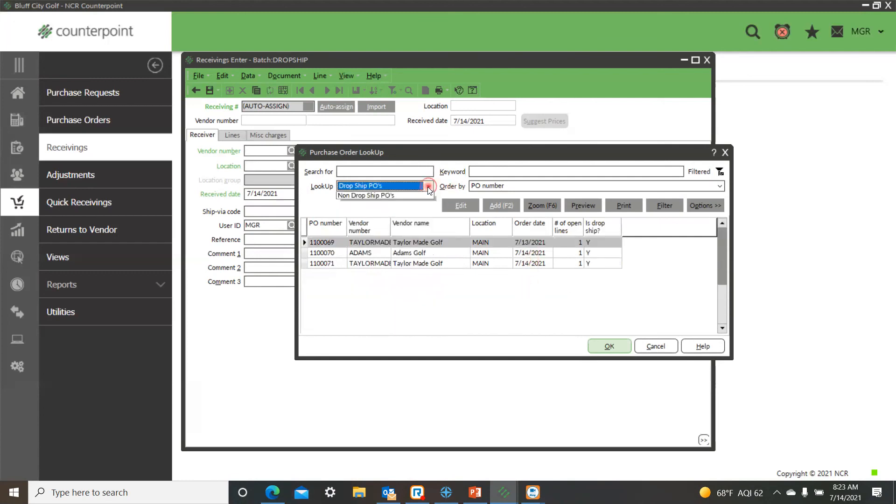
click(389, 226)
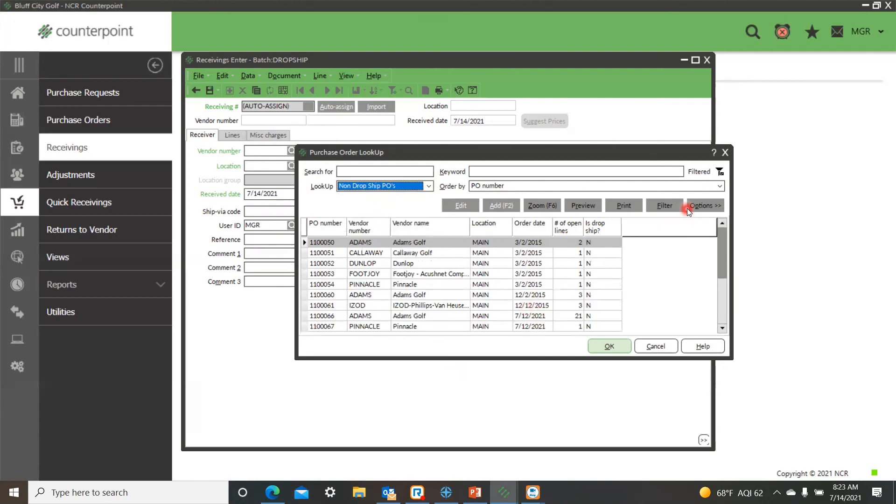
Review the filter criteria of the "Non Drop Ship PO's" lookup and the name it is saved under, without saving.
click(668, 209)
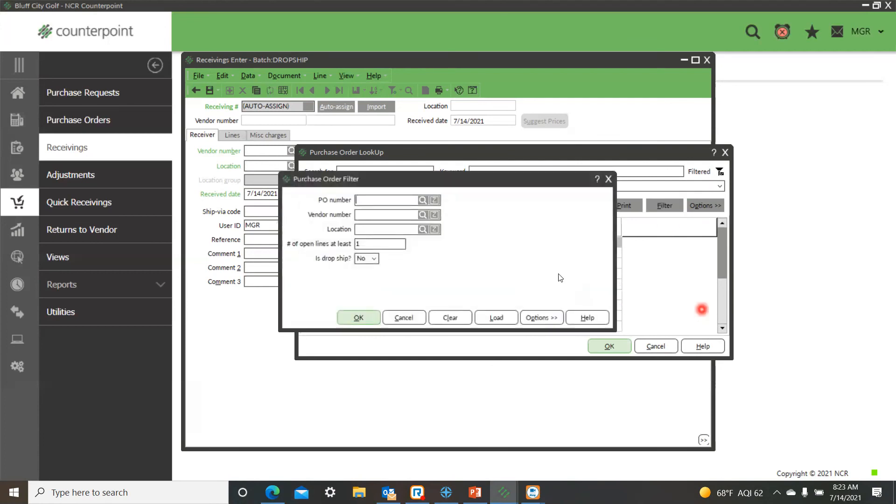
right_click(469, 268)
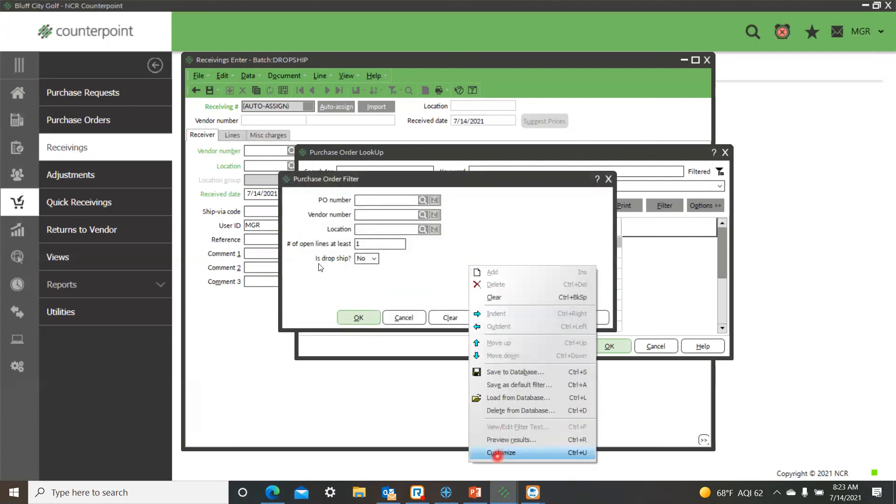
click(309, 273)
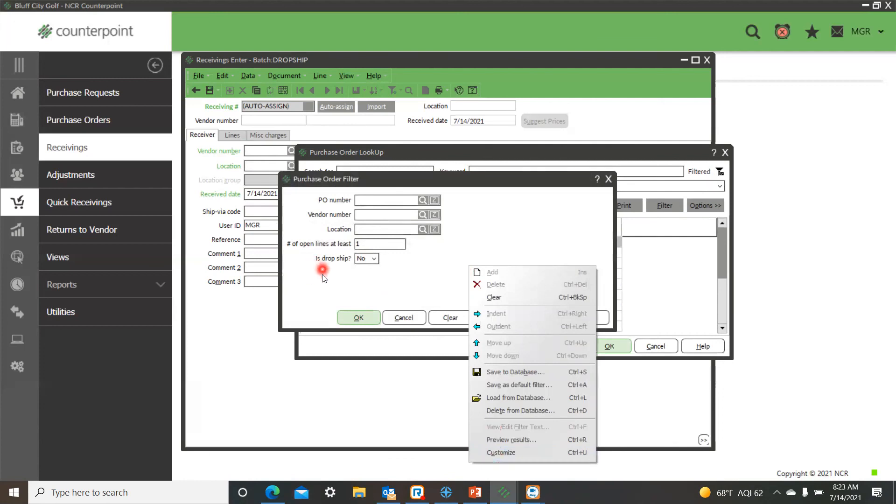
click(375, 254)
click(444, 245)
click(358, 318)
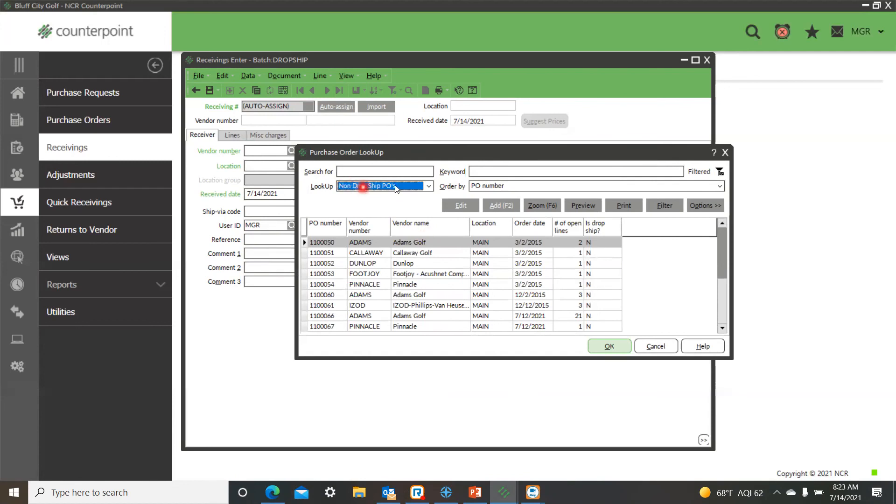
click(706, 207)
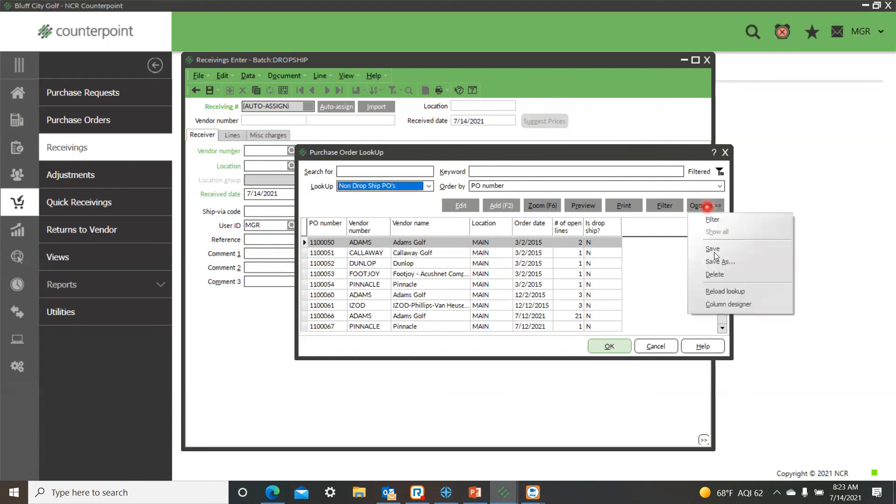
click(718, 261)
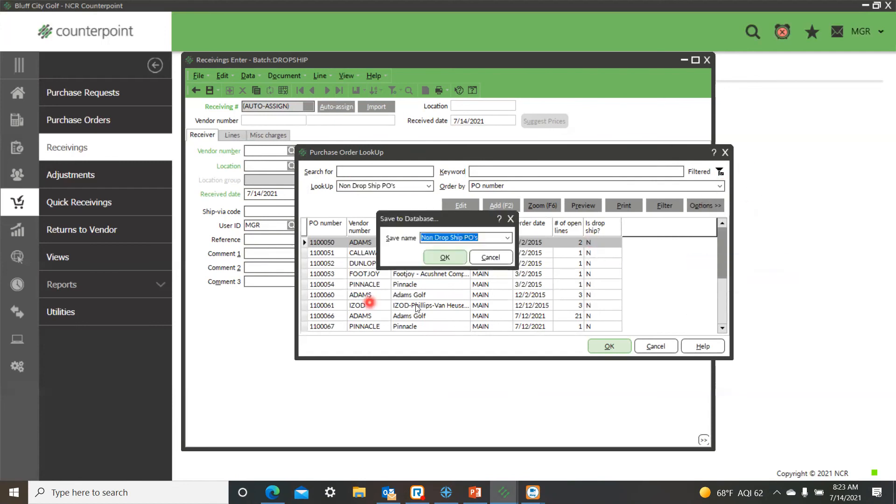
click(511, 219)
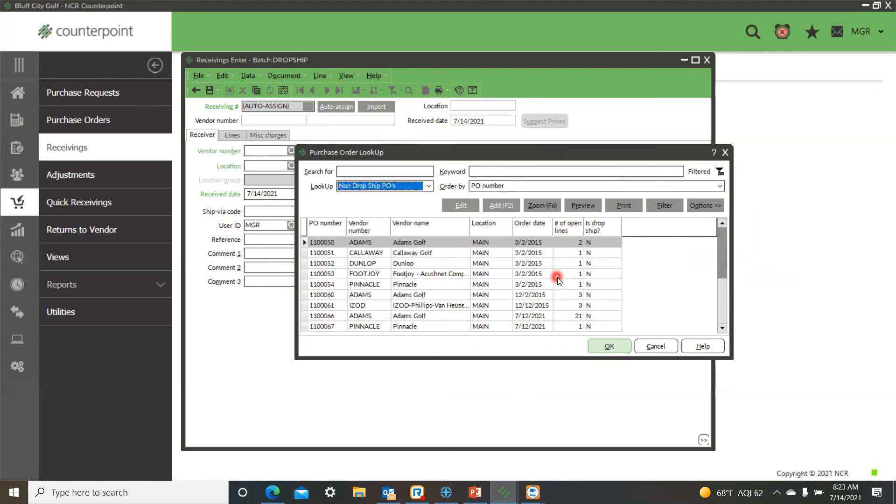
Using the "Drop Ship PO's" lookup, receive the Taylor Made Golf purchase order of 7/13/2021 with copied lines set to Selected.
click(430, 187)
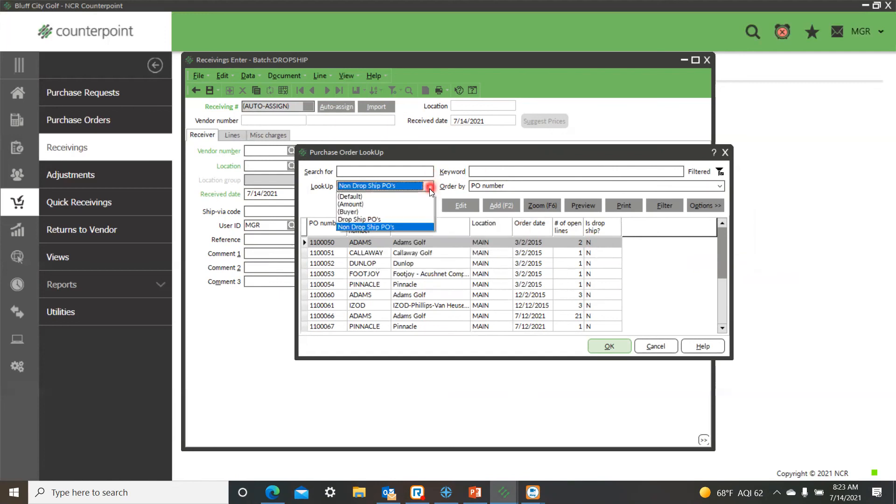
click(376, 219)
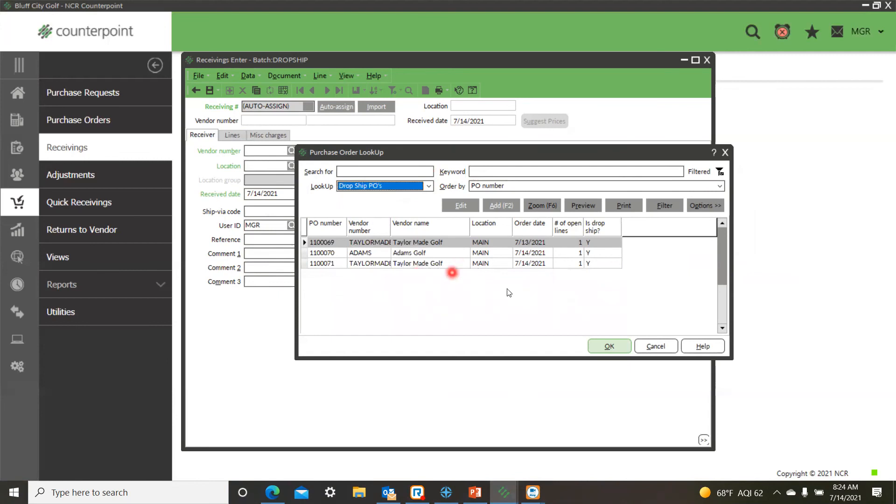
click(611, 349)
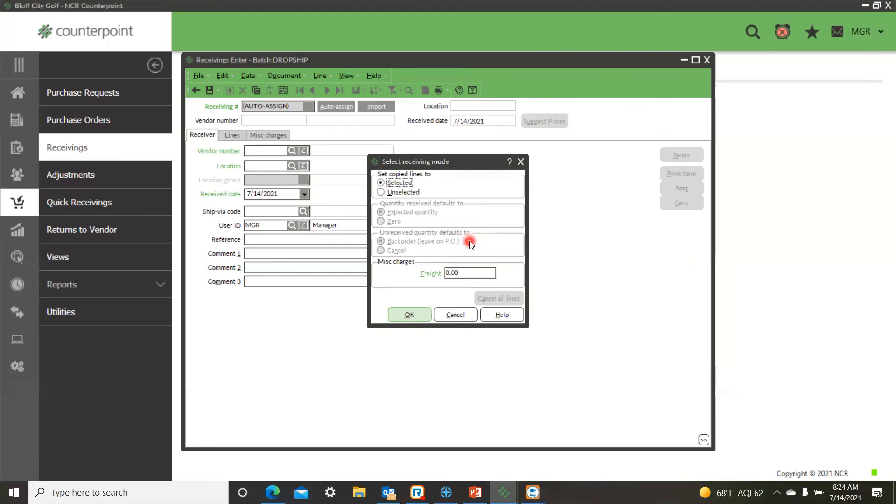
click(407, 316)
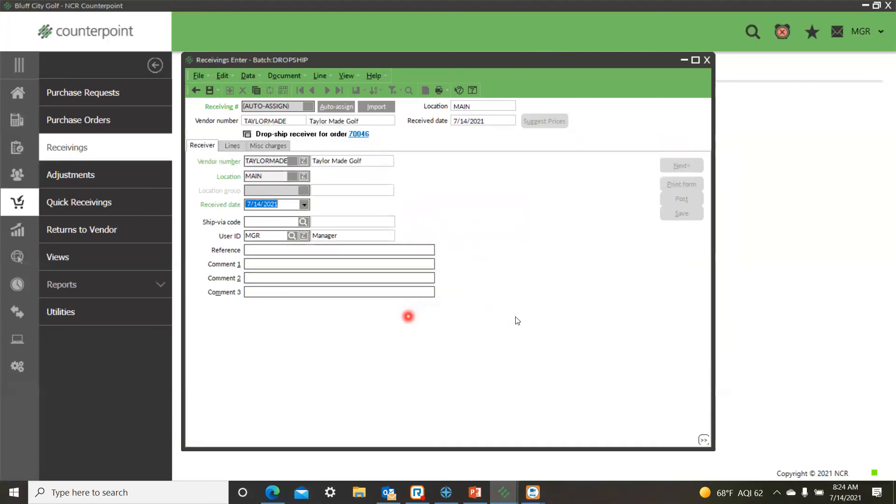
Open the customer order linked to the drop-ship receiver, inspect its bill-to details and close it.
click(359, 135)
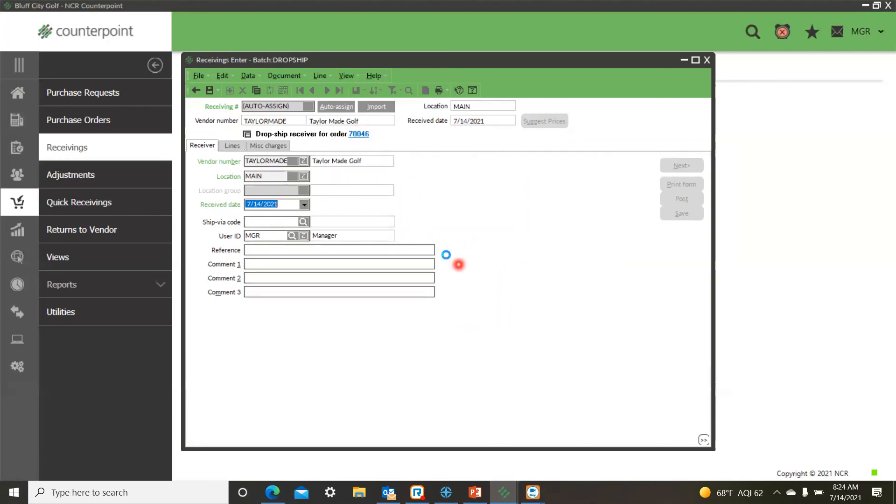
click(359, 135)
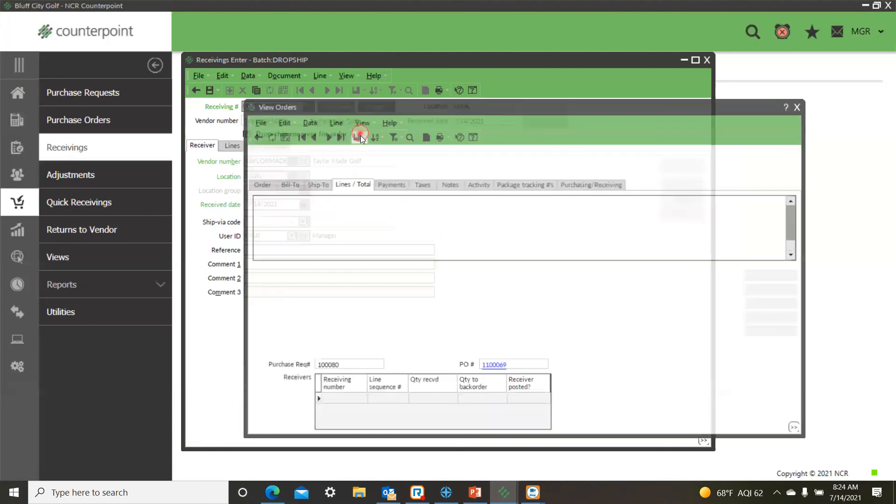
click(288, 185)
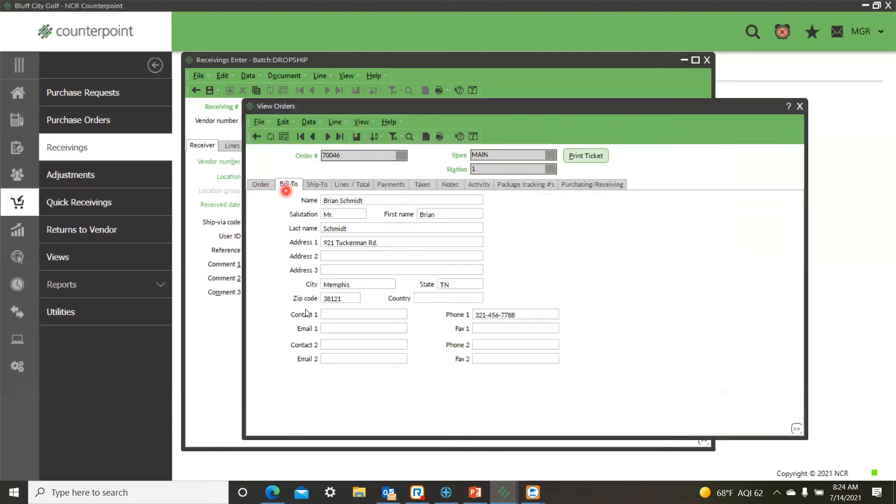
click(799, 109)
Inspect the TAY-FSD line of the receiving and view the customer order attached to it.
click(228, 146)
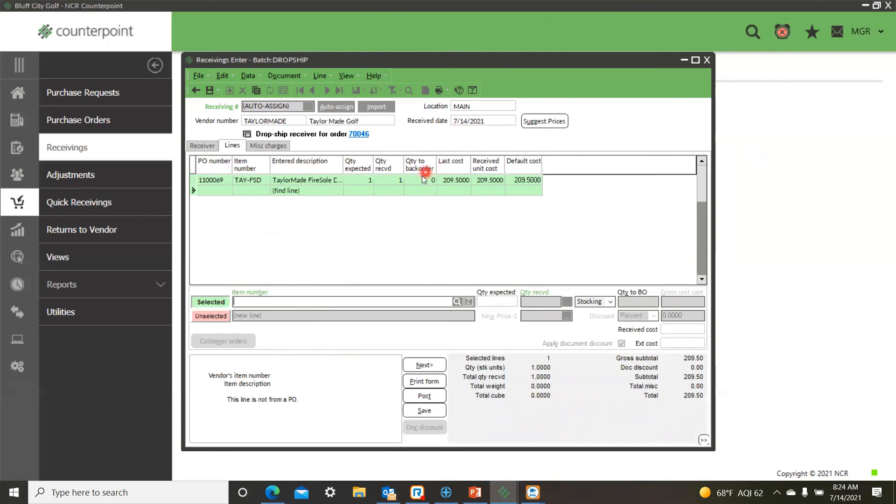
click(411, 179)
click(228, 340)
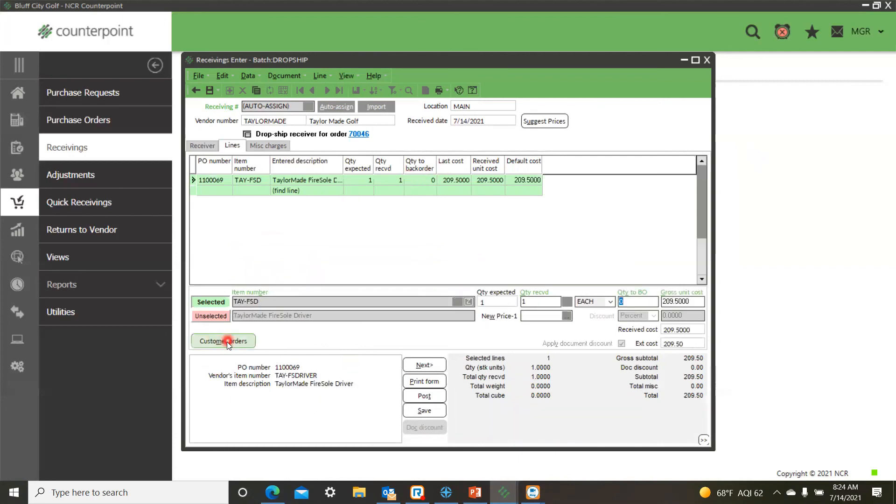
click(227, 342)
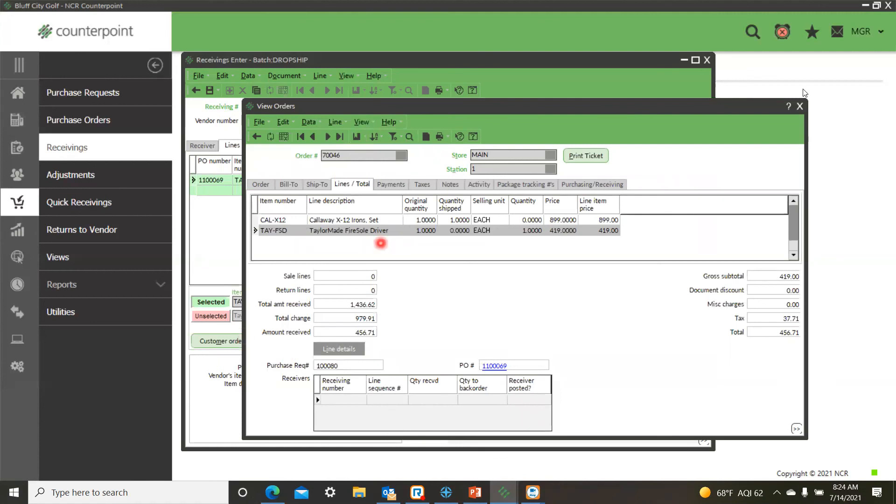
click(801, 107)
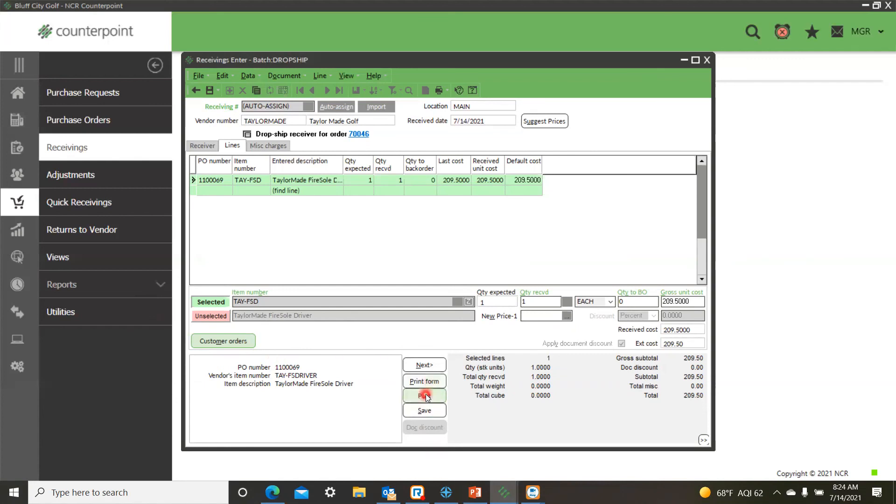
Post the drop-ship receiving, view the resulting receiver form and close the preview.
click(440, 398)
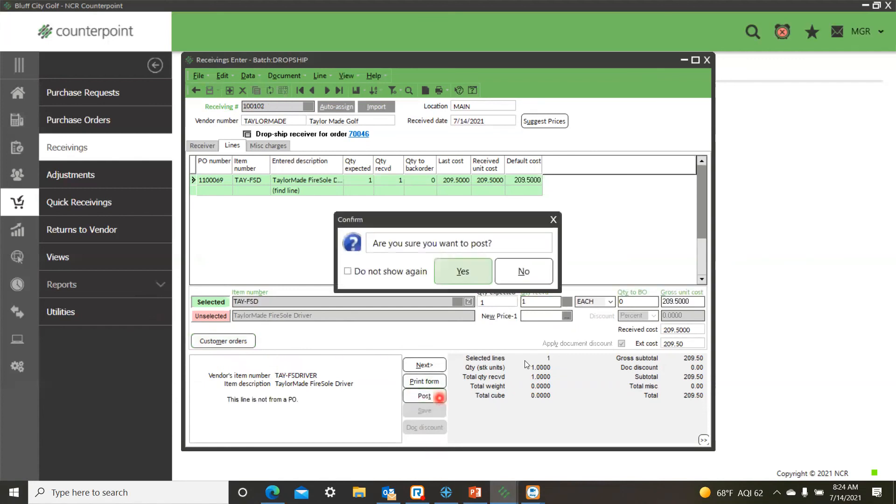
click(464, 271)
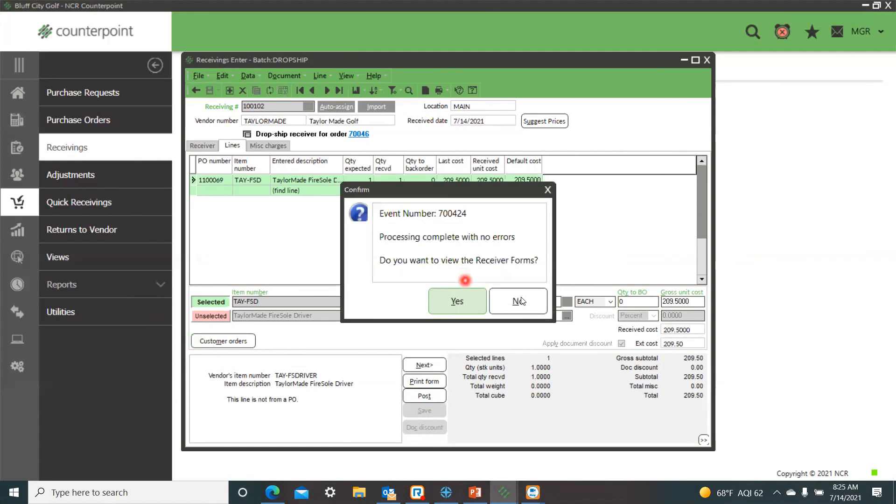
click(454, 304)
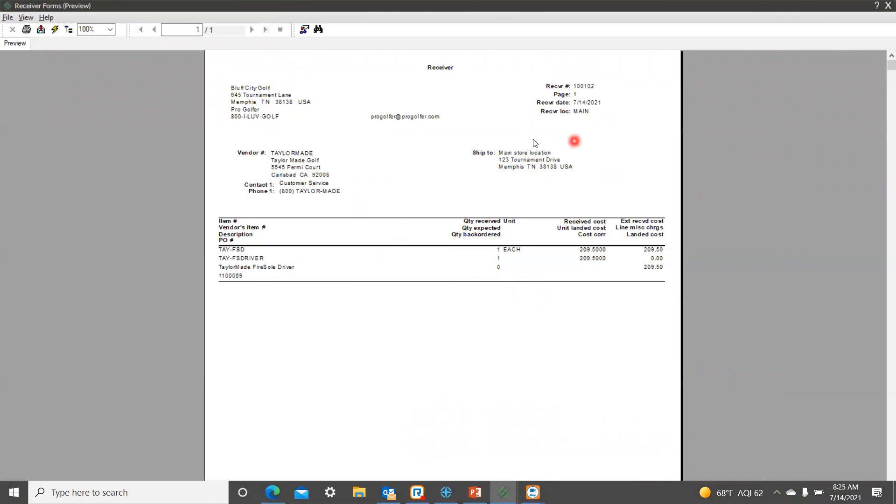
click(878, 6)
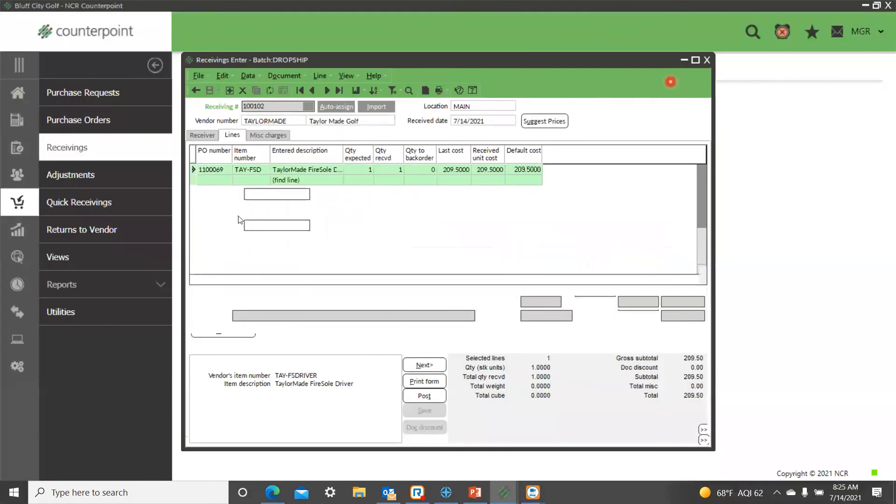
Receive the Adams Golf drop-ship purchase order with copied lines set to Selected and post it without viewing the receiver forms.
click(334, 108)
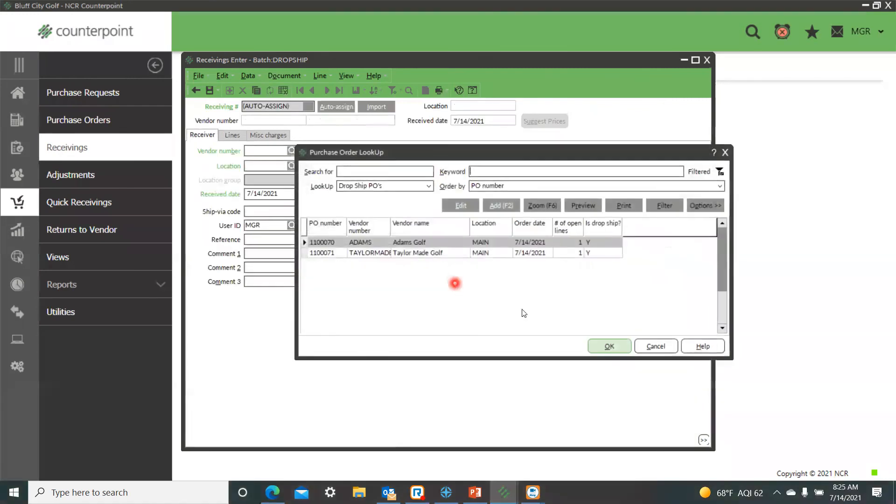
click(605, 345)
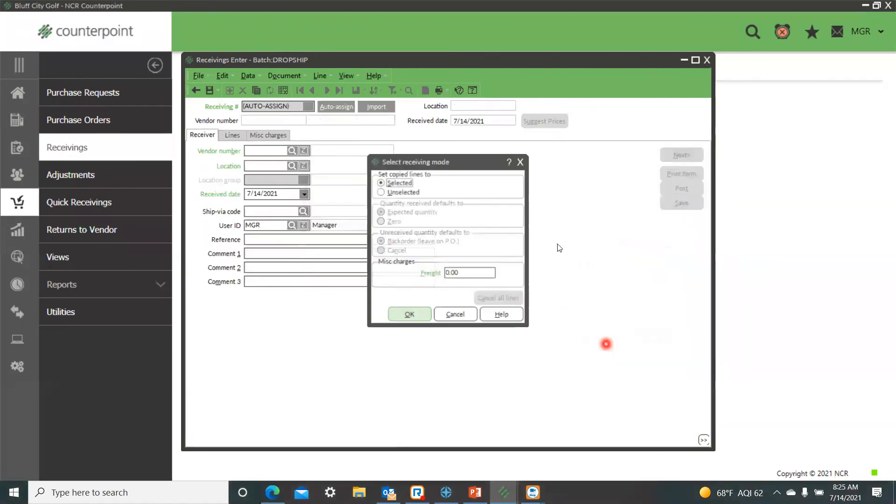
click(404, 315)
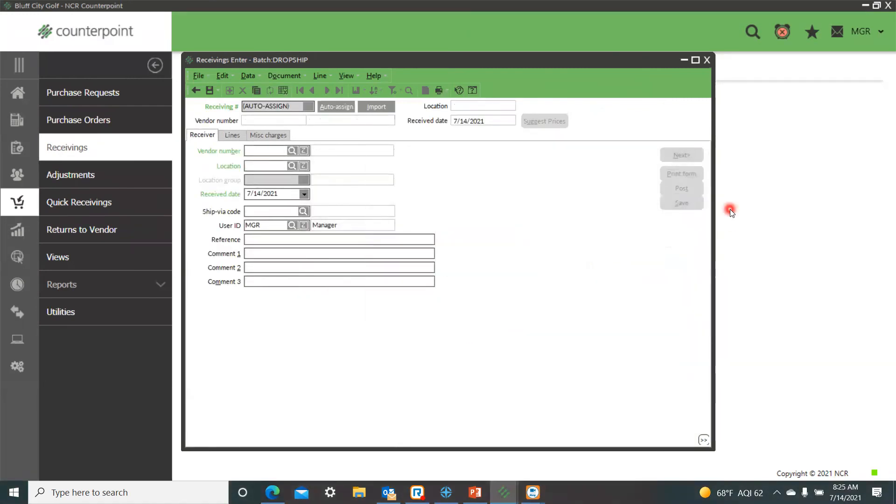
click(684, 200)
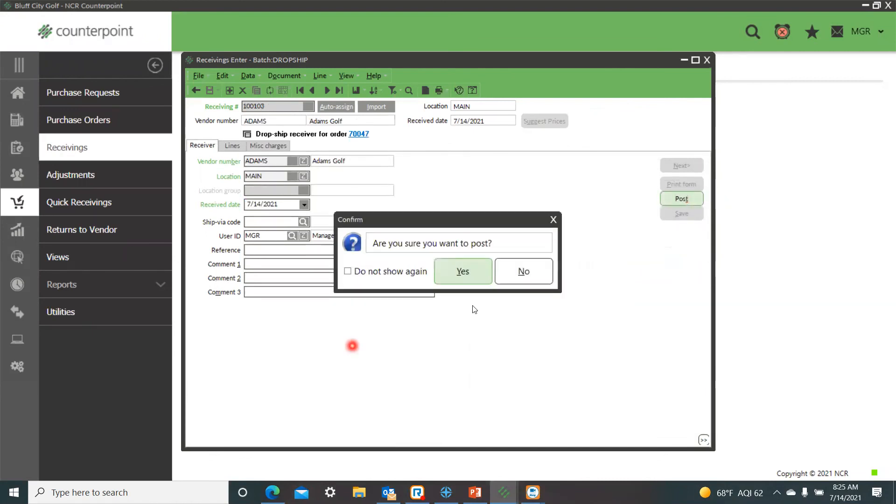
click(465, 273)
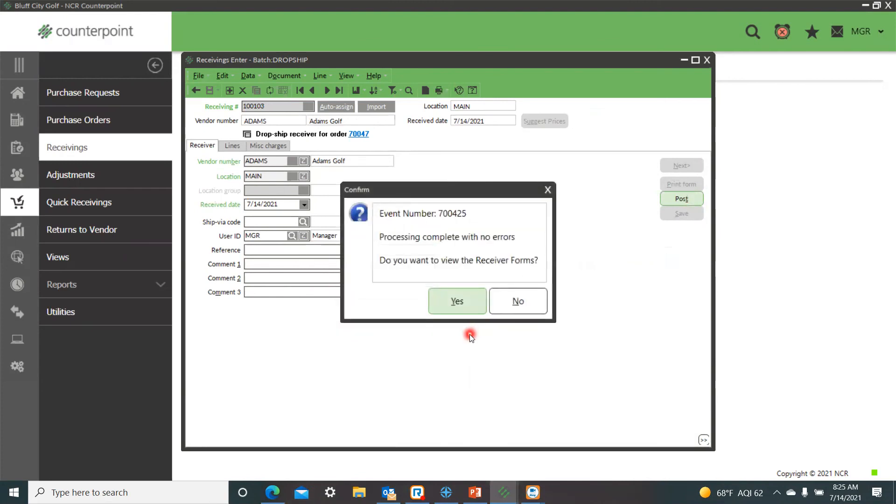
click(513, 303)
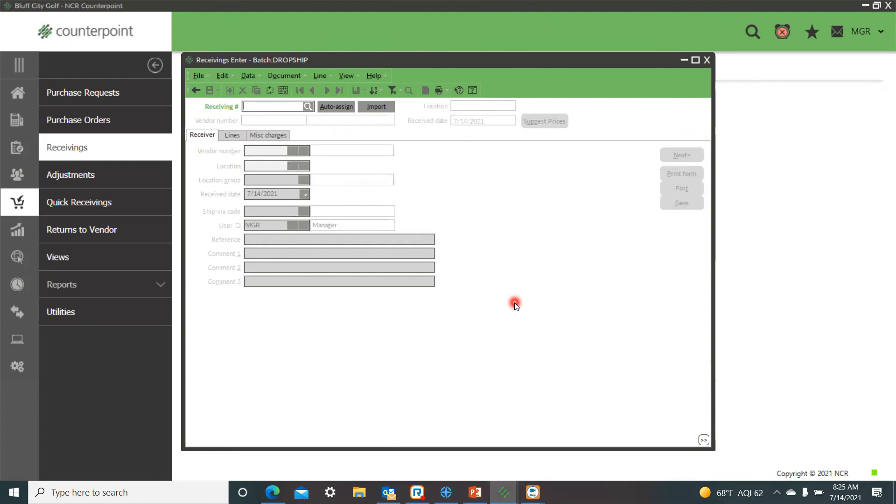
Receive the remaining Taylor Made Golf drop-ship order, accept the cost difference, post without viewing forms, and close receivings entry.
click(335, 106)
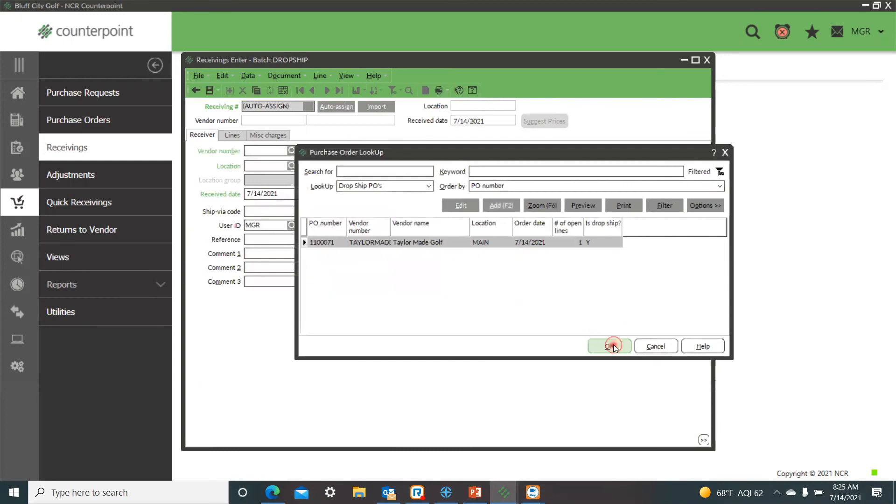
click(612, 345)
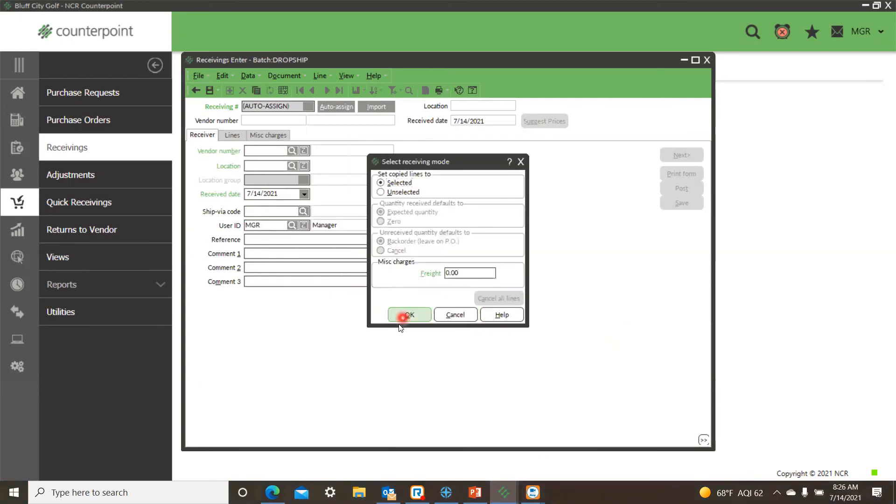
click(401, 320)
click(681, 200)
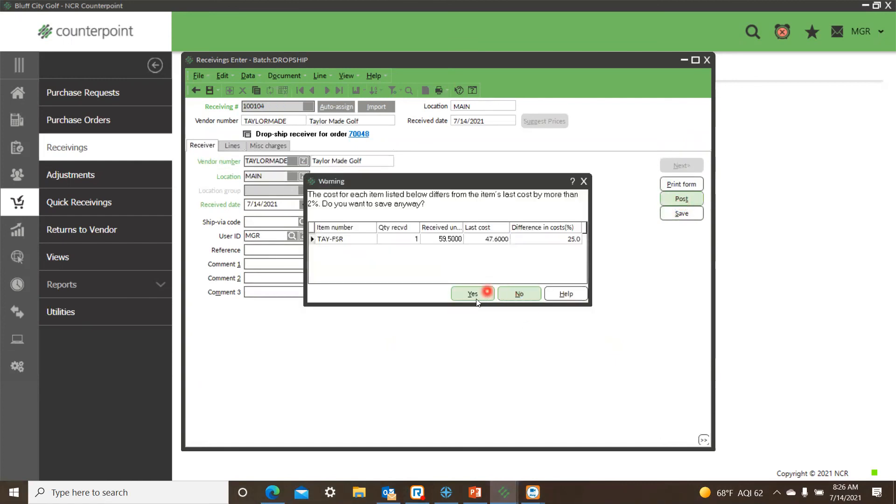
click(474, 297)
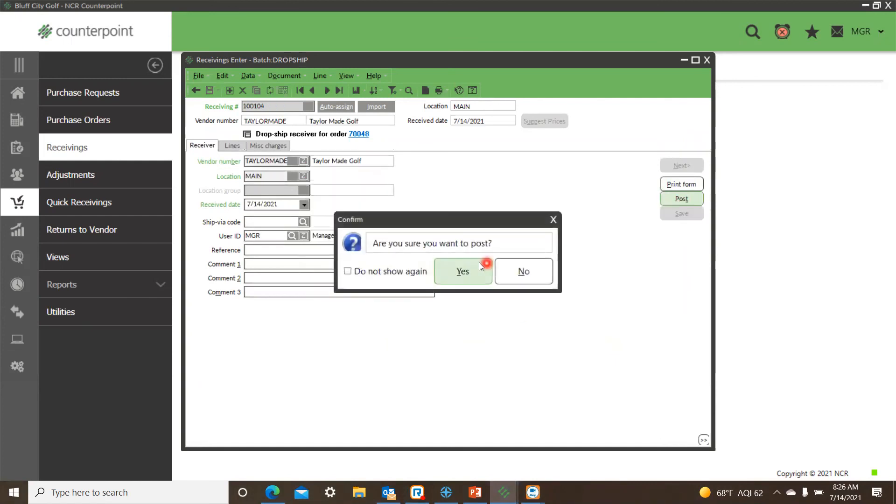
click(475, 272)
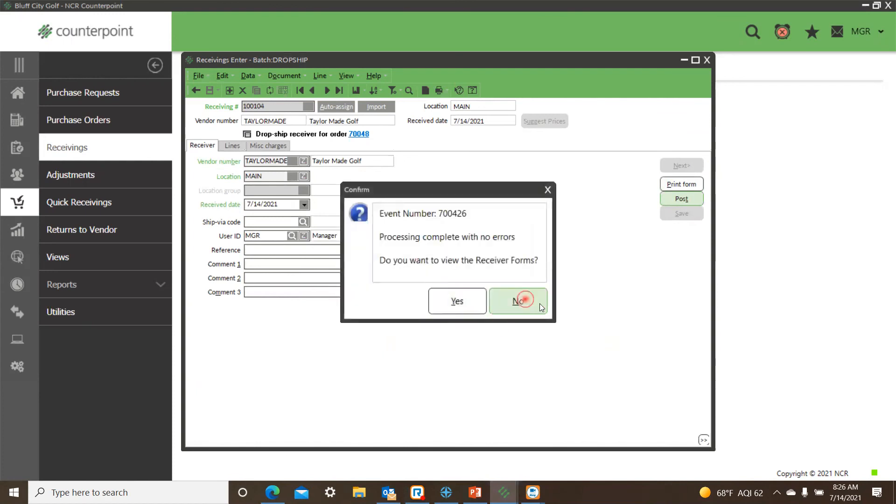
click(517, 301)
click(708, 61)
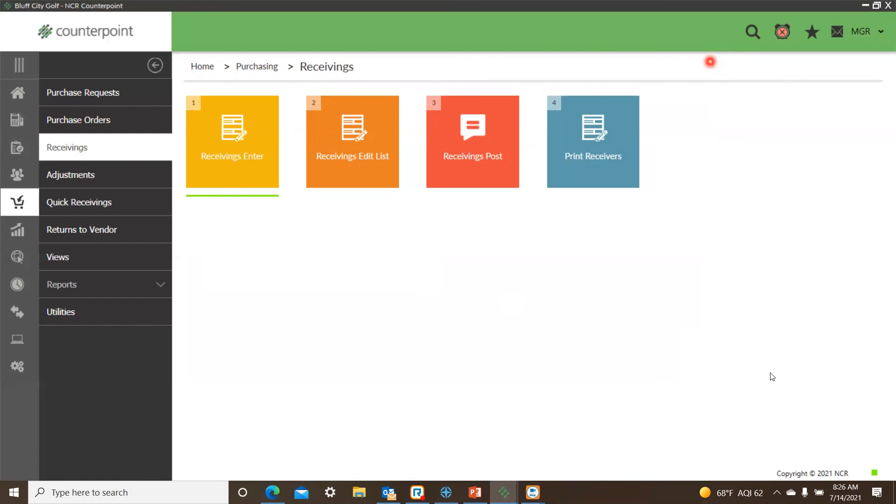
Open Drawer Management for the MAIN store and examine reconciled sessions 2, 3 and 4 of drawer 1.
click(4, 92)
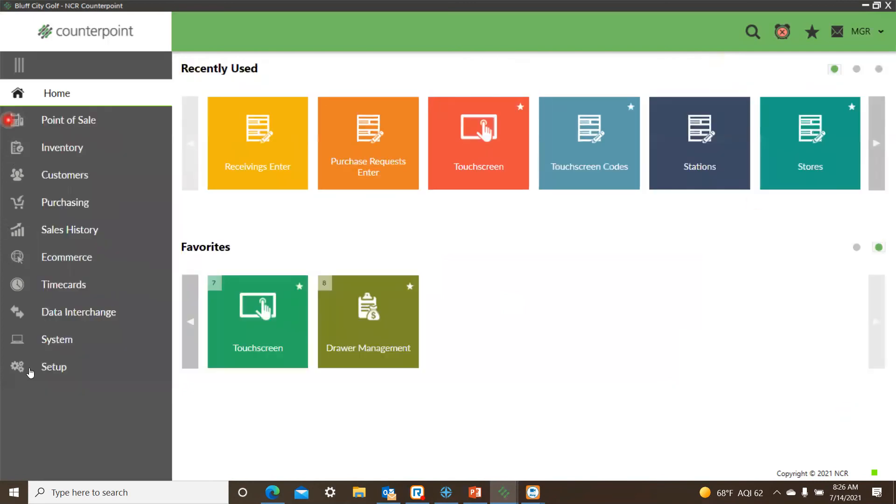
click(58, 120)
click(86, 147)
click(828, 155)
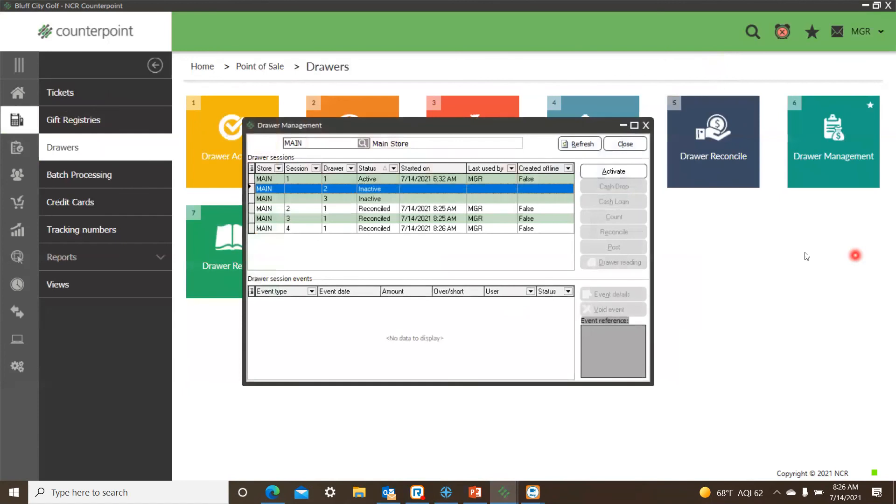
click(395, 210)
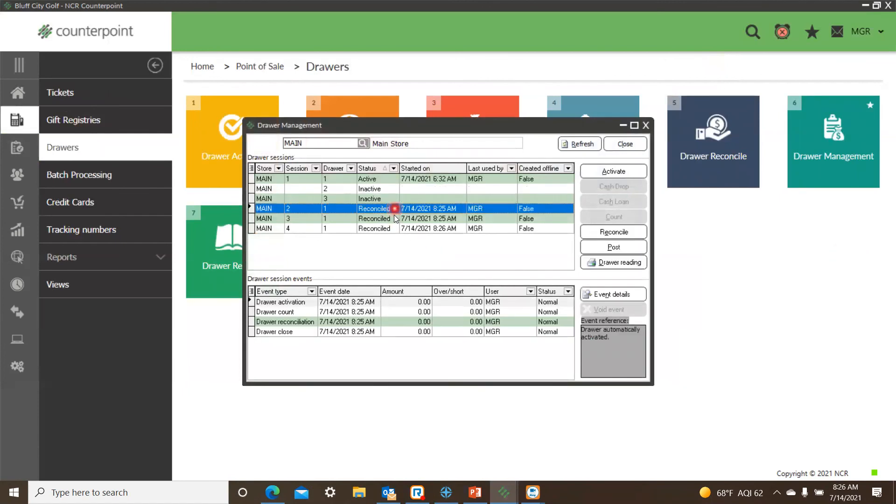
click(394, 218)
click(393, 230)
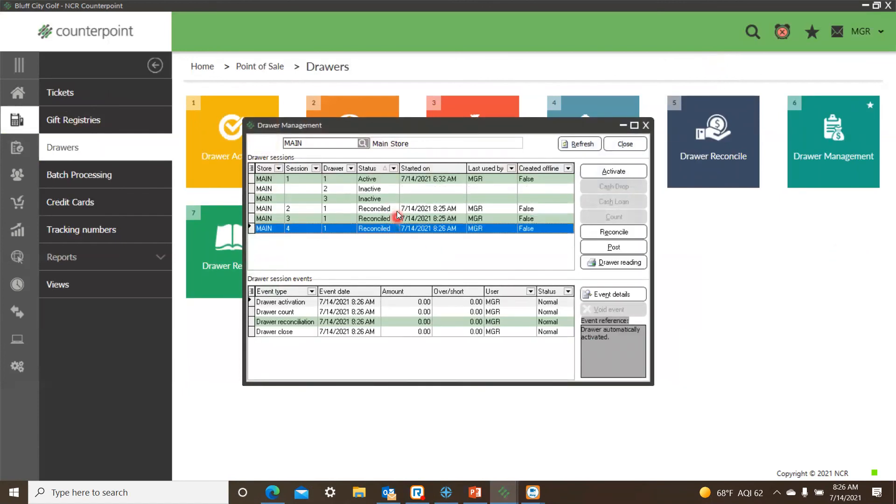
click(396, 210)
click(390, 219)
click(393, 227)
click(392, 209)
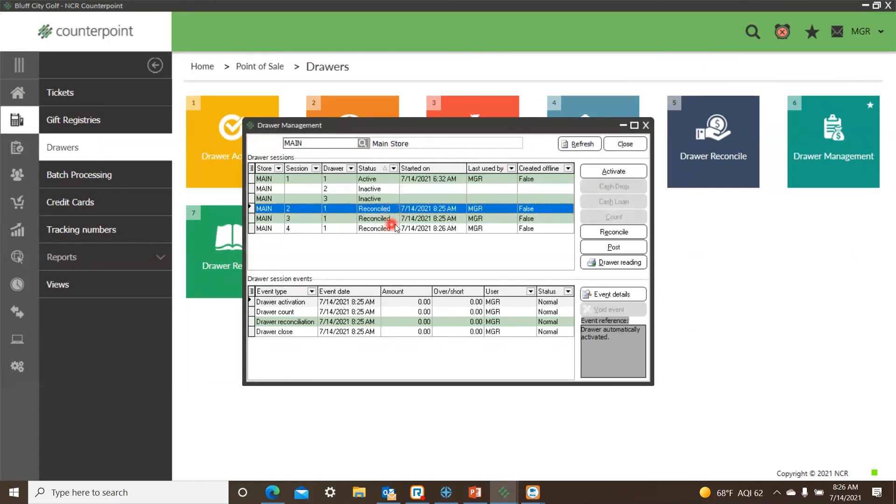
Post reconciled session 2 of drawer 1 using the ticket date and dismiss the posting summaries.
click(614, 248)
click(624, 234)
click(603, 275)
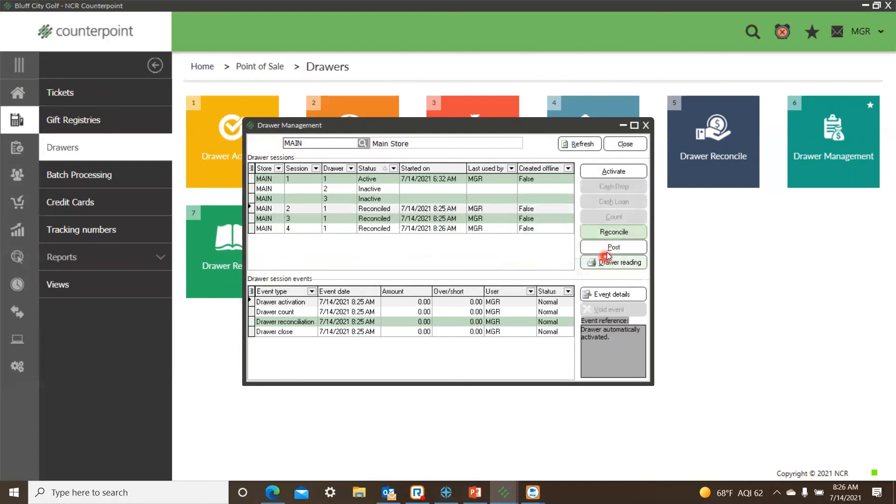
click(607, 251)
click(464, 300)
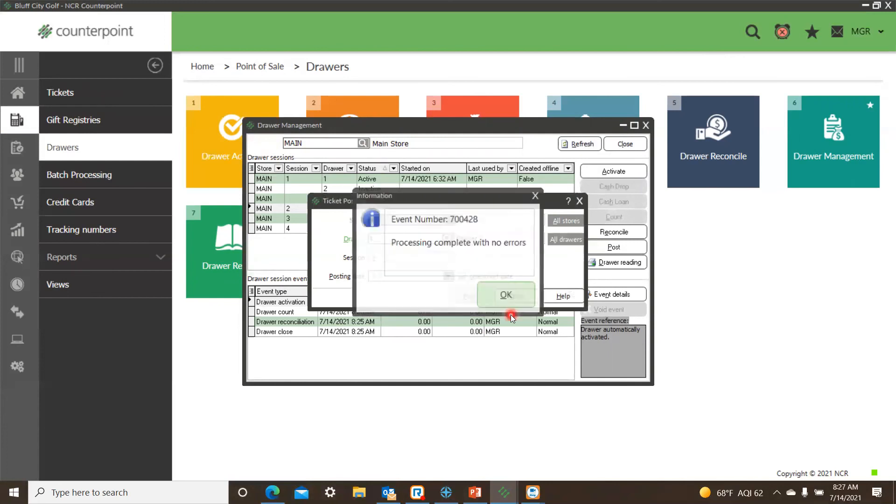
click(508, 297)
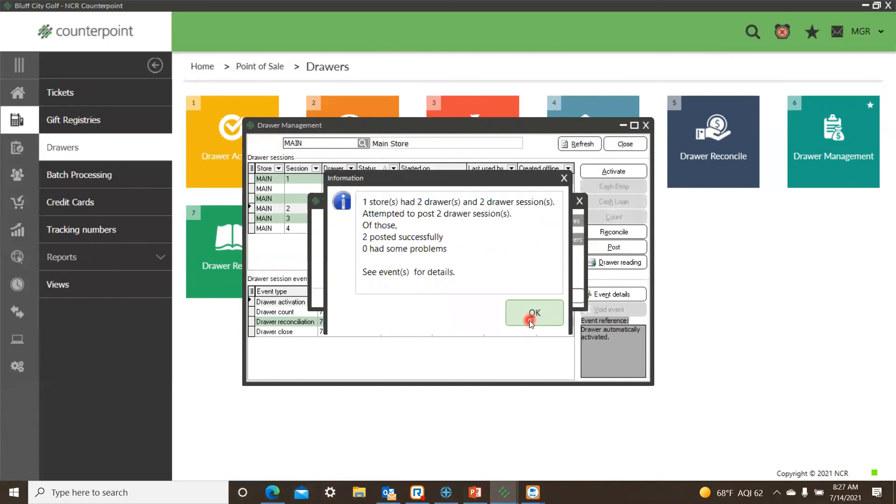
click(529, 319)
Post reconciled session 3 of drawer 1 using the ticket date.
click(600, 247)
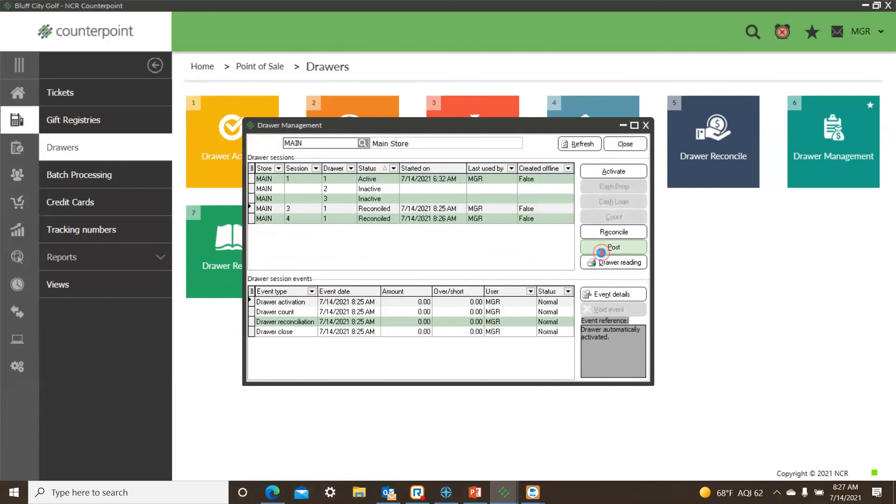
click(472, 298)
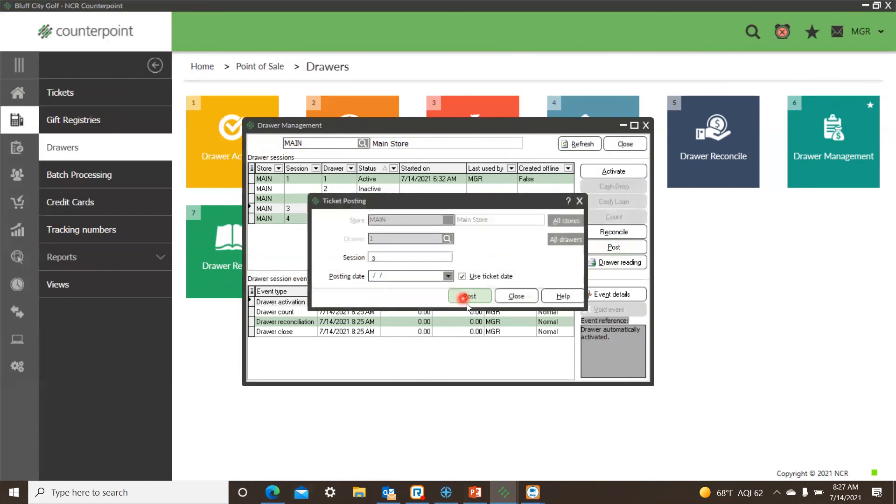
click(494, 297)
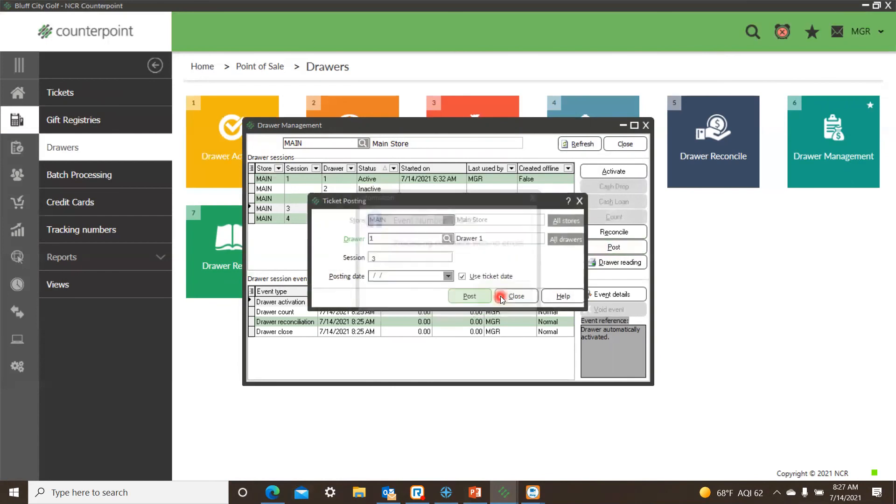
click(523, 321)
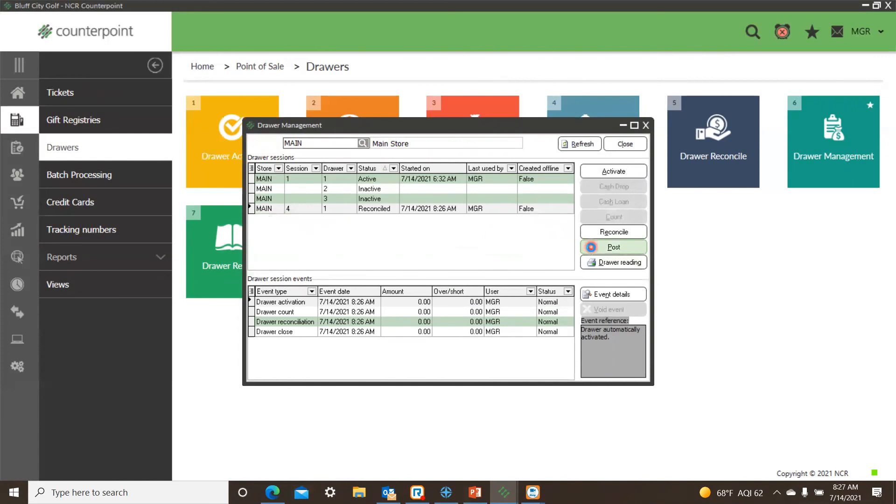
Post reconciled session 4 of drawer 1 using the ticket date and close Drawer Management.
click(586, 253)
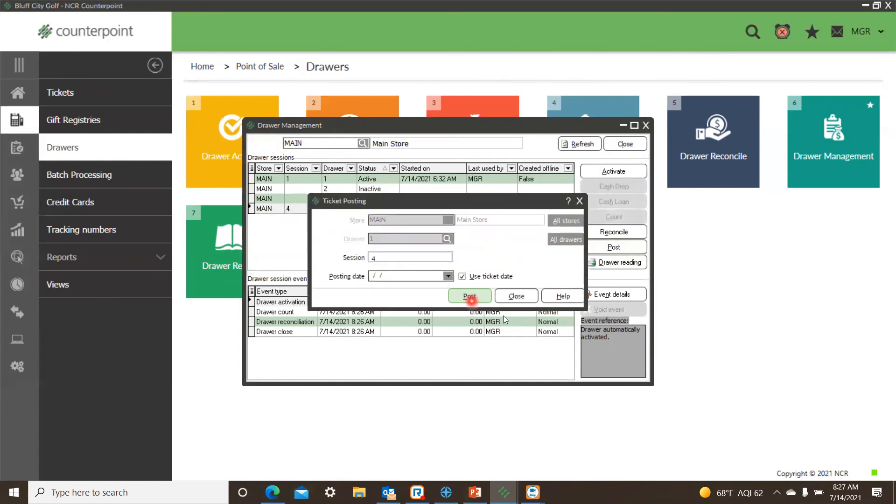
click(469, 297)
click(491, 295)
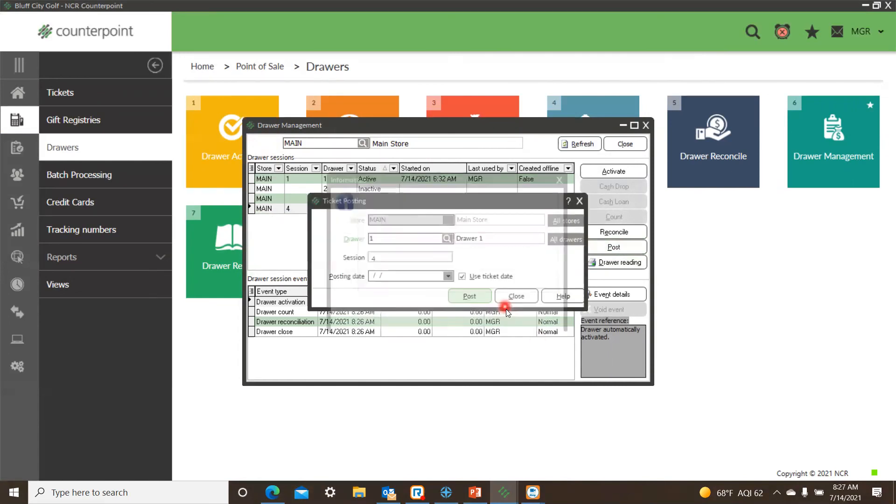
click(520, 311)
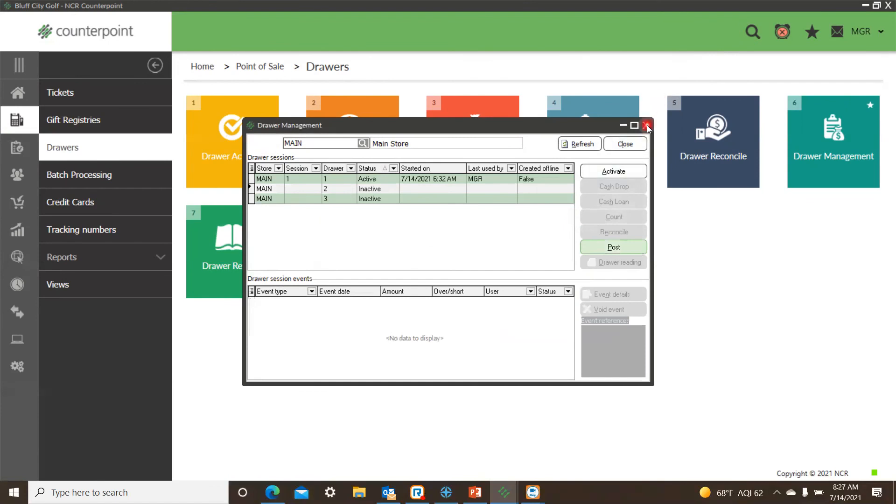
click(646, 125)
Open Touchscreen ticket entry from Point of Sale and bring up the Process Orders window.
click(694, 238)
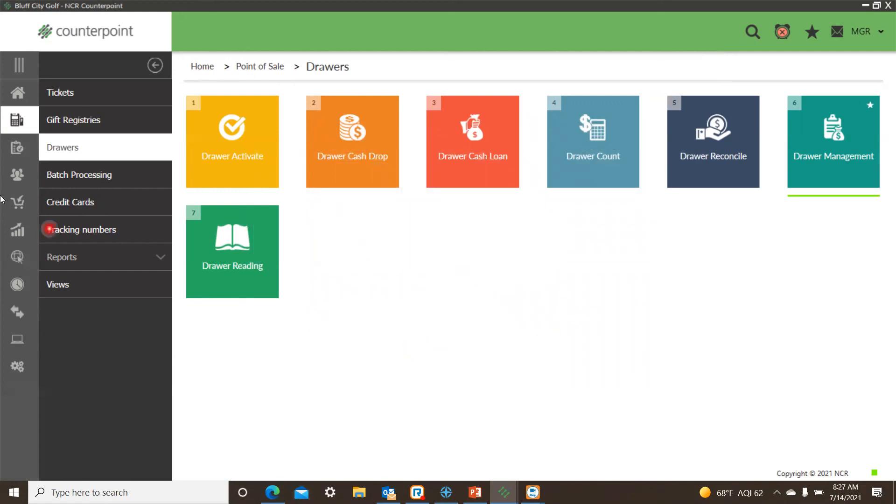
click(22, 97)
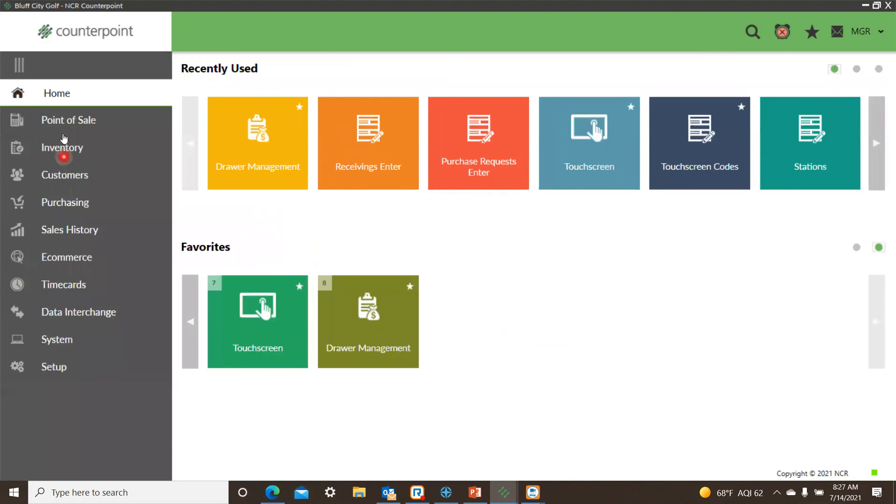
click(61, 123)
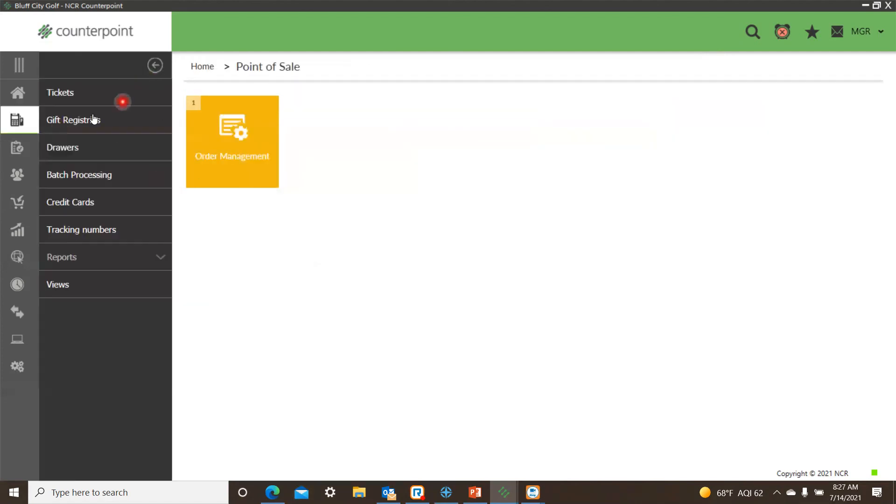
click(82, 96)
click(344, 175)
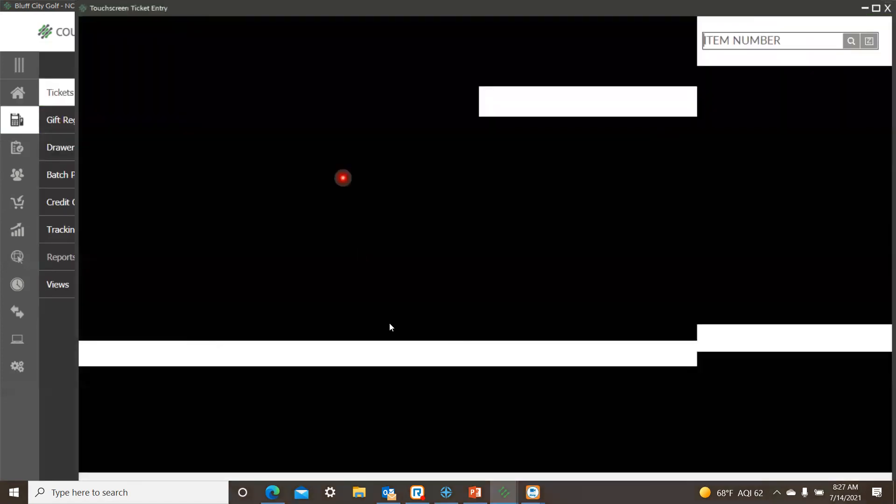
click(759, 189)
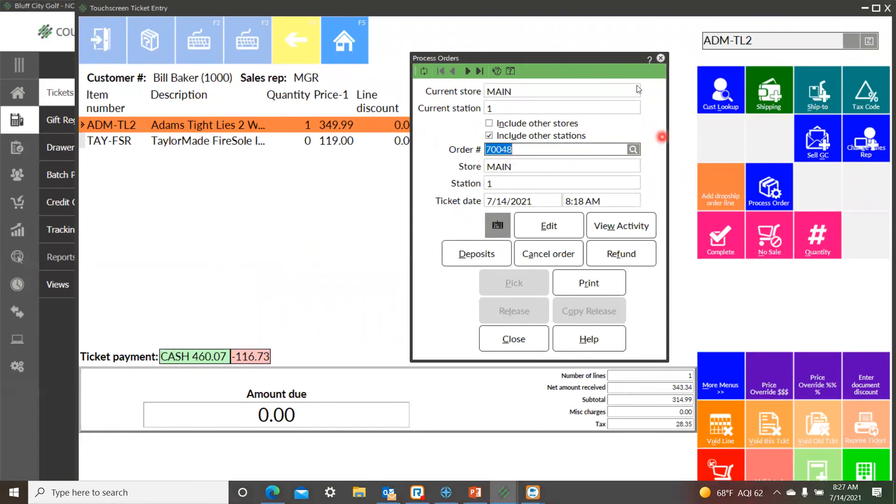
Look through the order lookup for the drop-ship orders, then close the lookup, Process Orders and Touchscreen ticket entry.
click(633, 149)
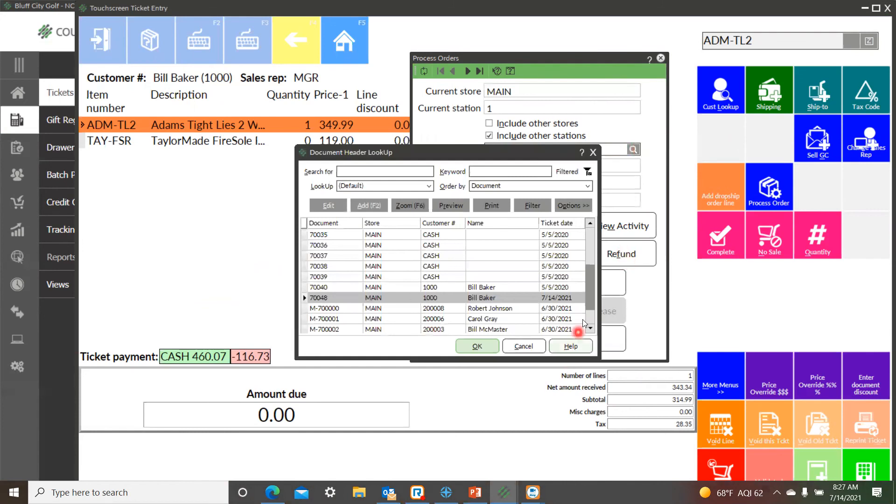
drag(589, 288, 581, 312)
click(593, 152)
click(660, 58)
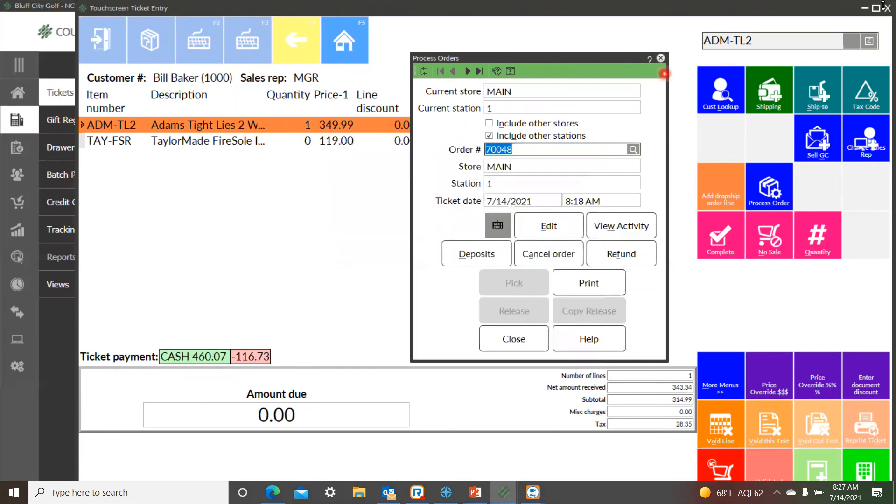
click(884, 10)
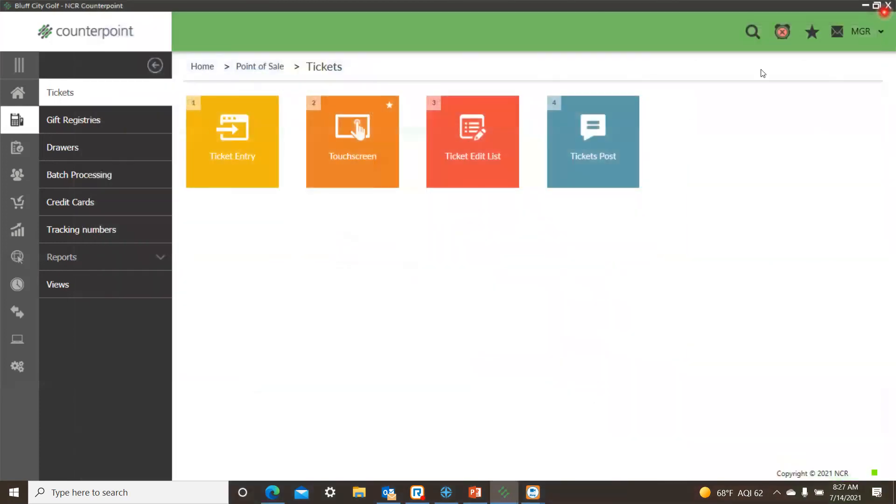
Return Counterpoint to its home page, minimize it, switch to PowerPoint and start the slide show from the Key Takeaways slide.
click(17, 93)
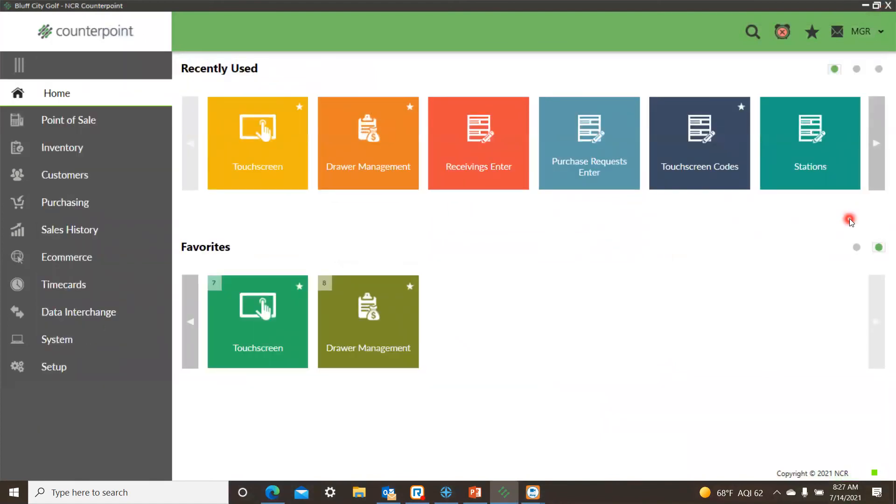
click(865, 5)
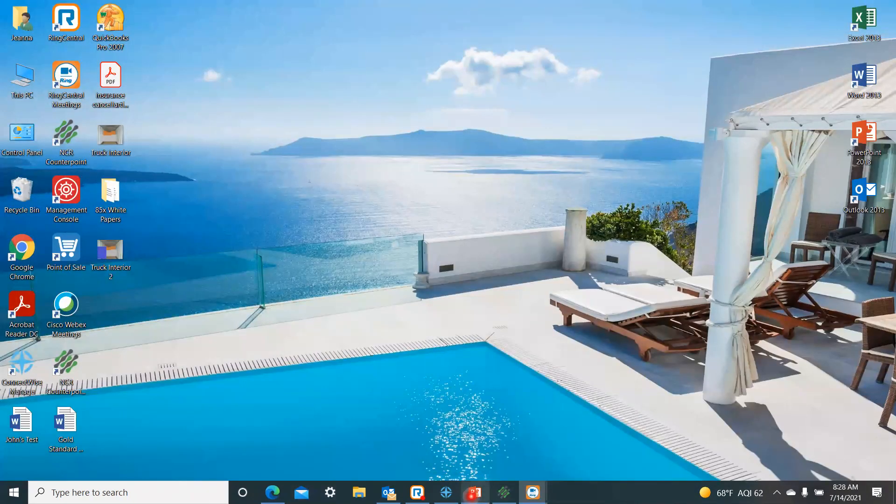
click(474, 492)
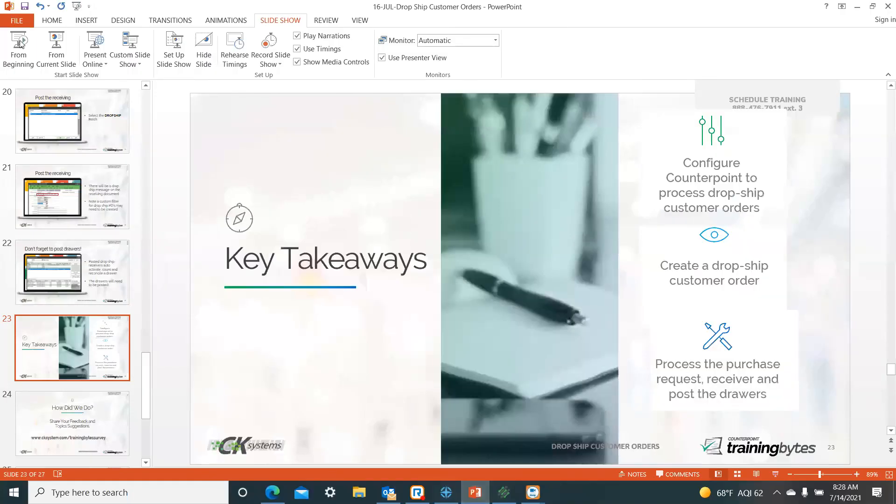
click(41, 54)
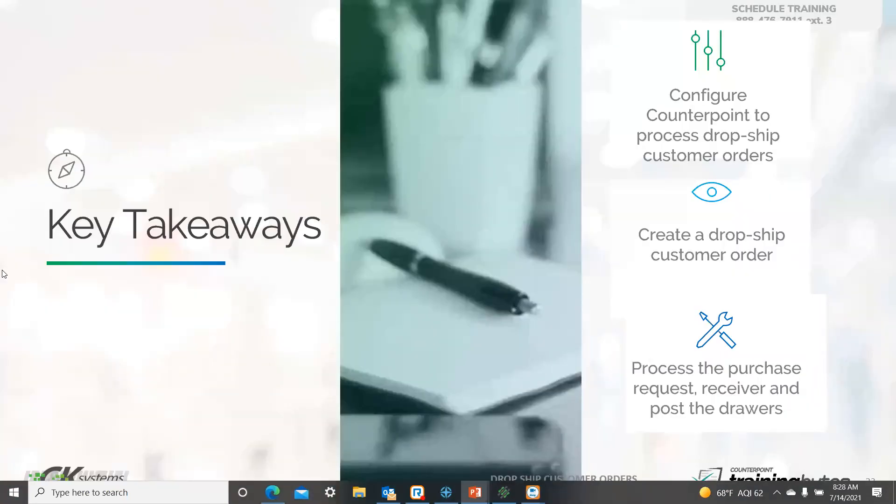
mouse_move(475, 492)
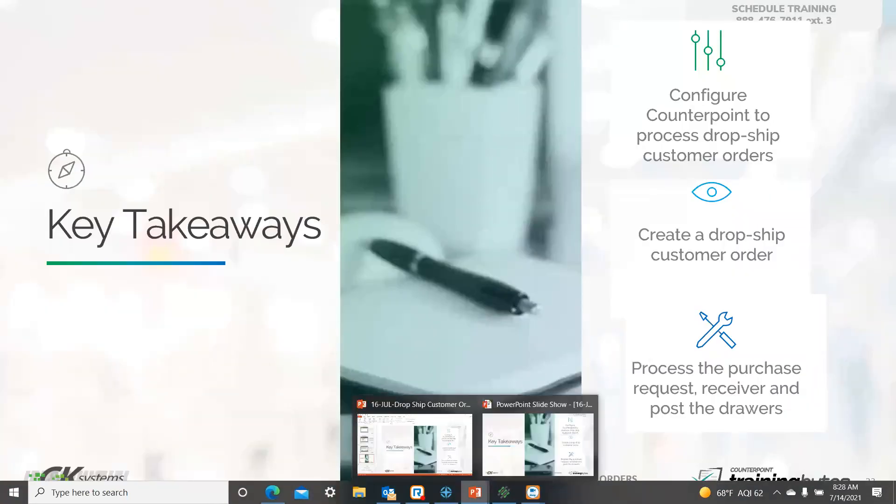